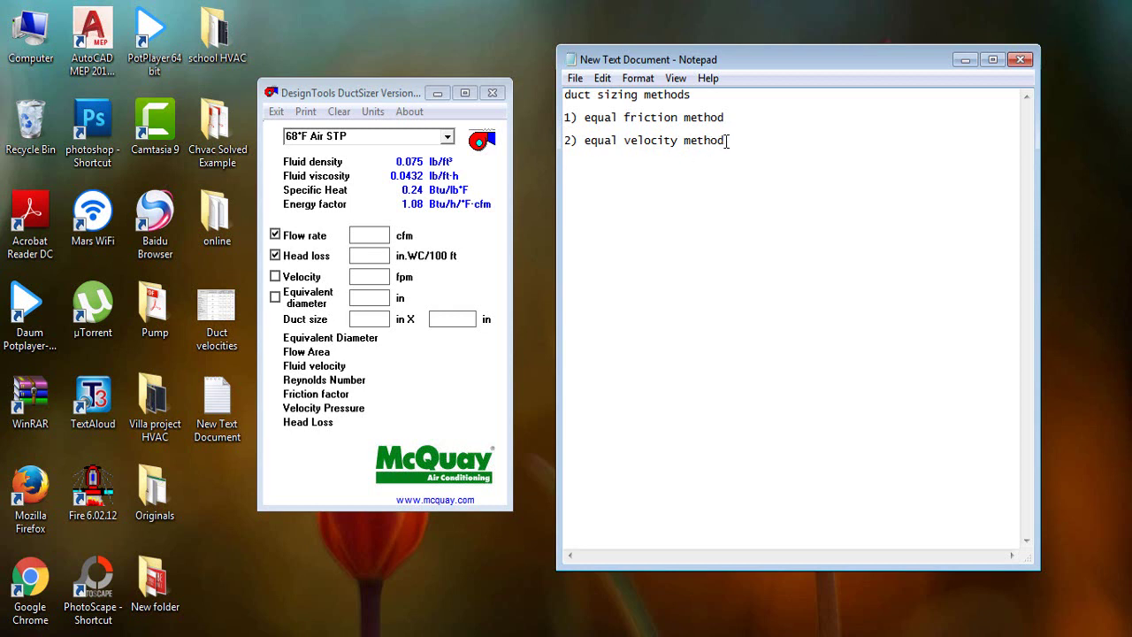
Highlight the 'equal velocity method' line in the Notepad duct sizing notes.
left_click_drag(727, 142, 591, 141)
Deselect the 'equal velocity method' text in Notepad.
left_click(605, 141)
Minimize the notes and open the Duct velocities reference image in Photo Viewer.
left_click(966, 60)
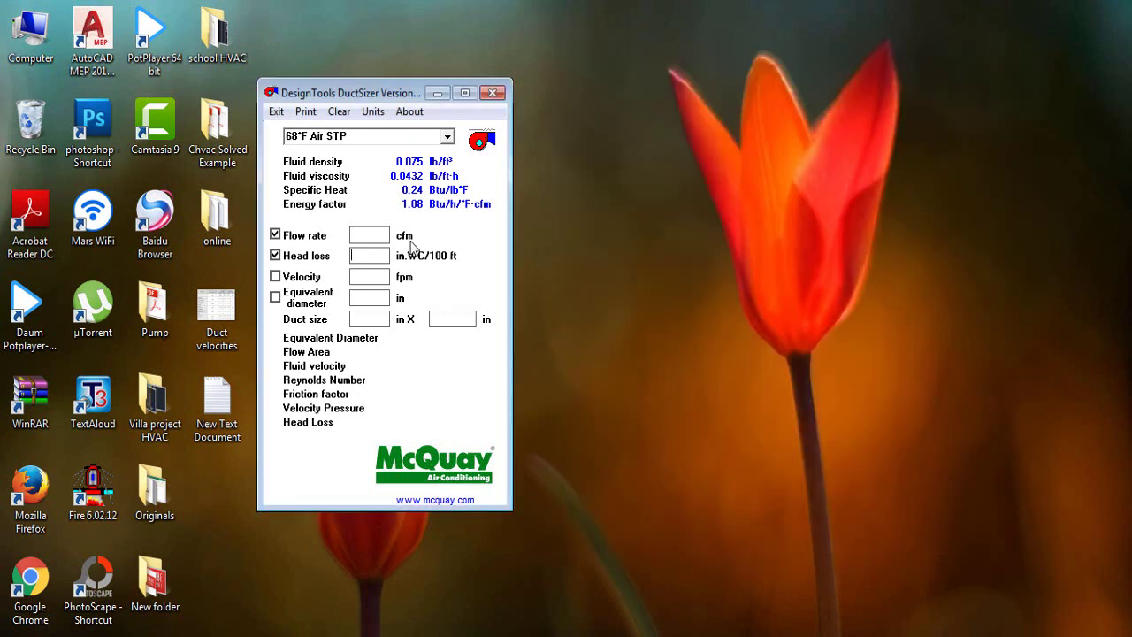
double_click(217, 316)
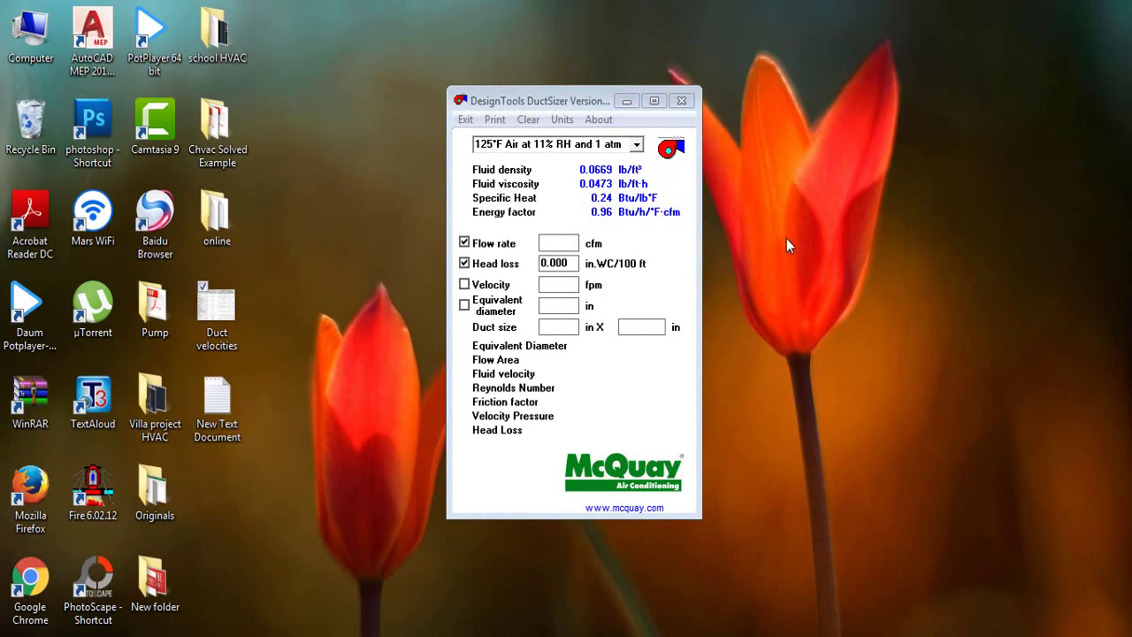
Size 500 cfm at 0.05 in.WC/100 ft head loss to a 12 x 11 in duct, then clear the form.
left_click(566, 93)
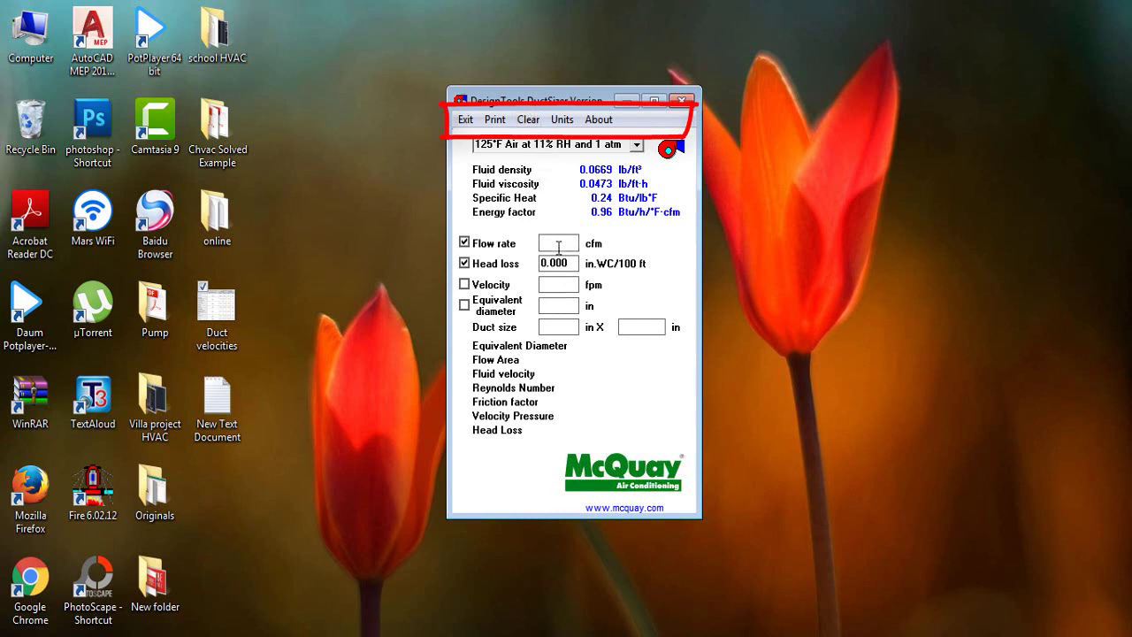
type("500")
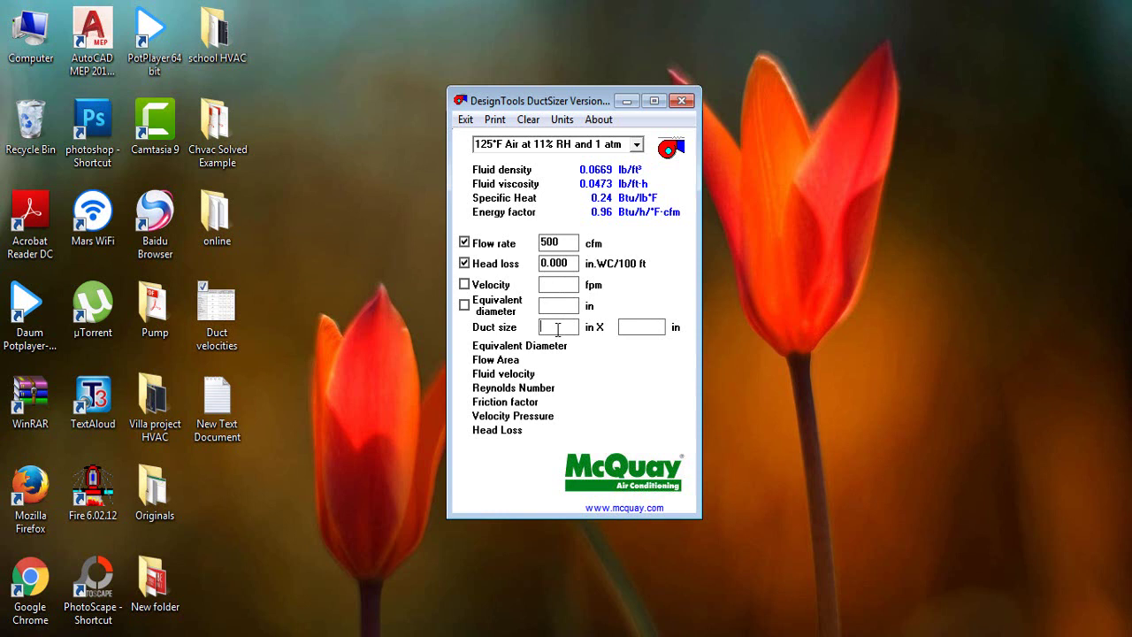
type("12")
double_click(562, 258)
type(".05")
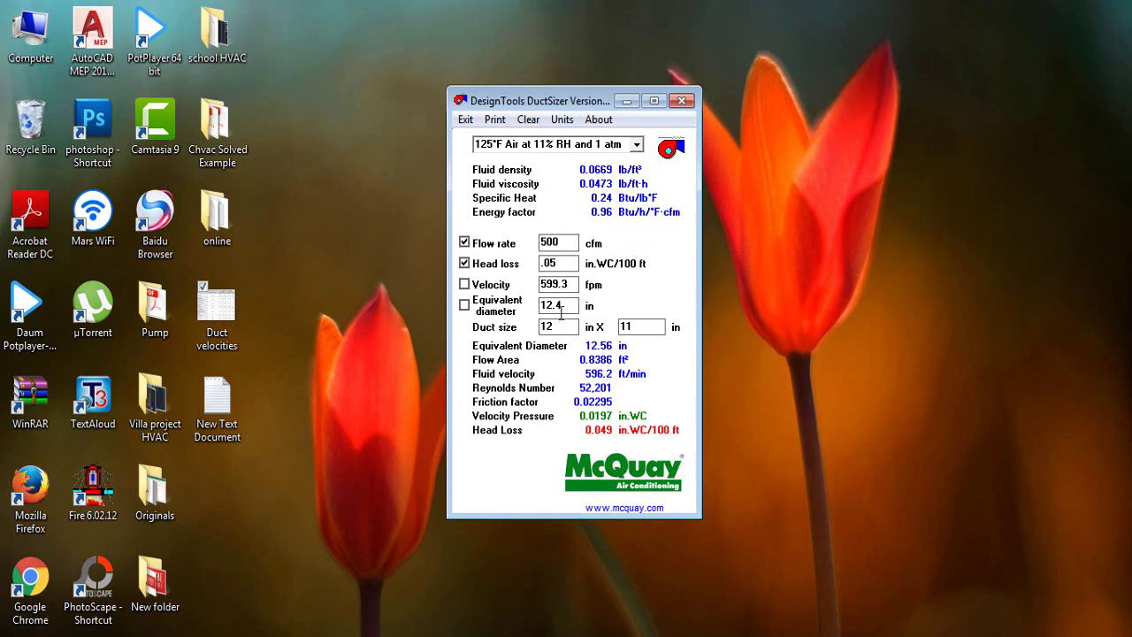
left_click(528, 119)
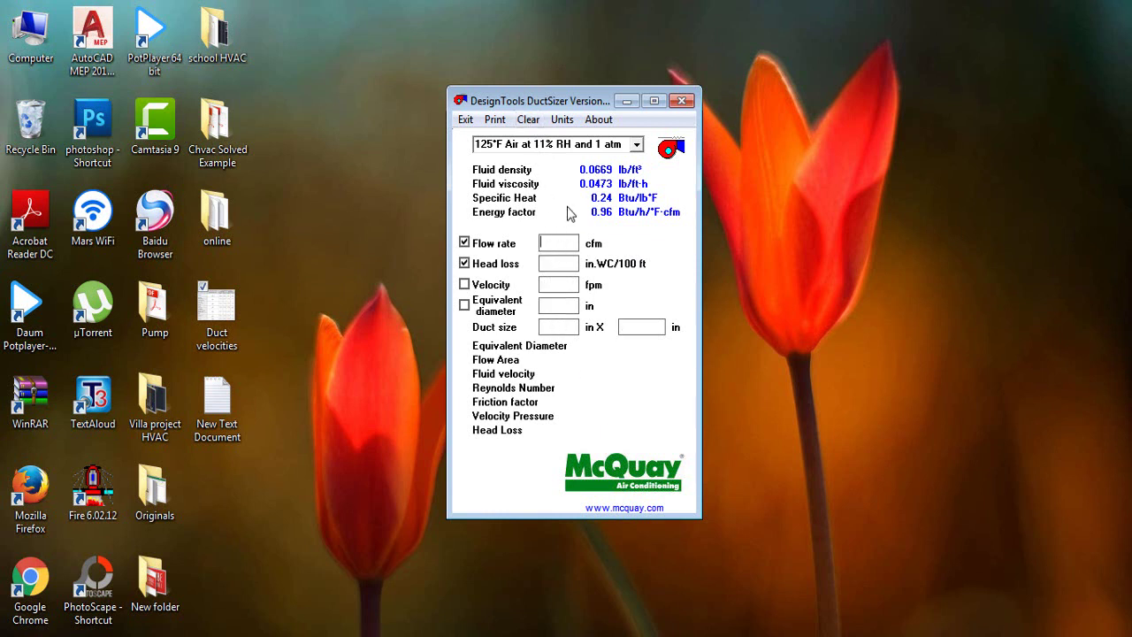
Switch DuctSizer's units to Metric, then back to US (ips) units.
left_click(568, 122)
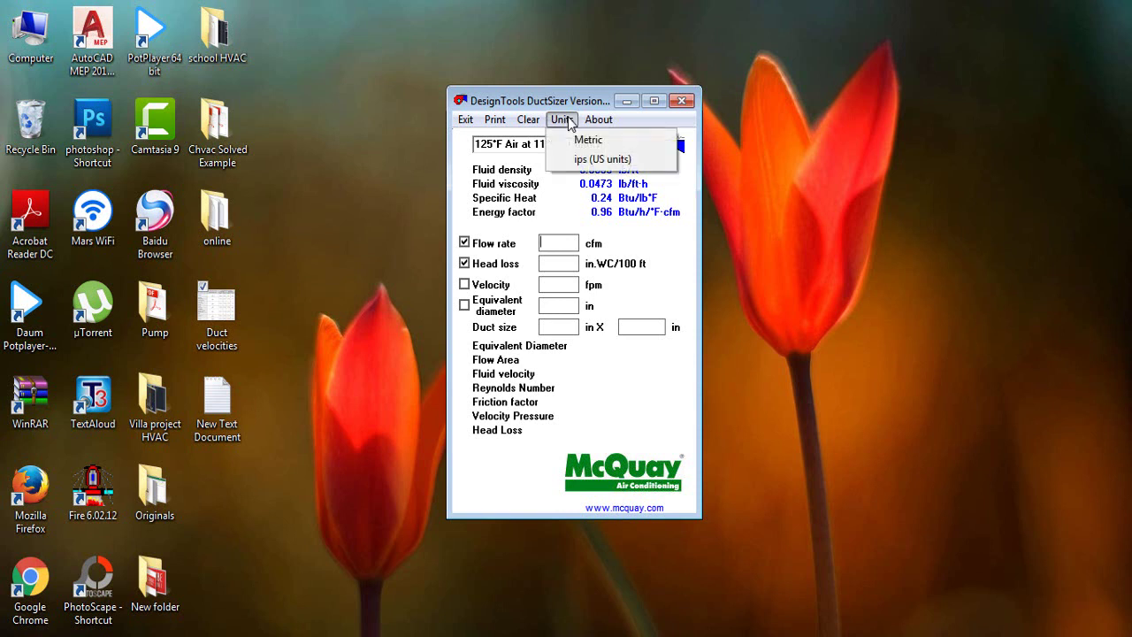
left_click(570, 140)
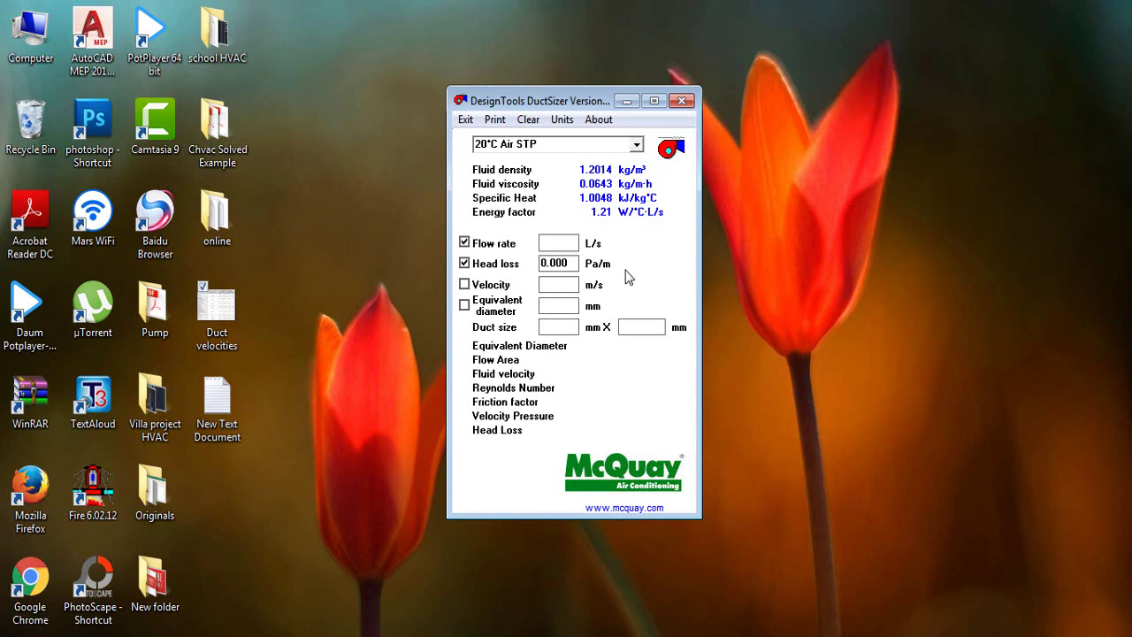
key("alt+u")
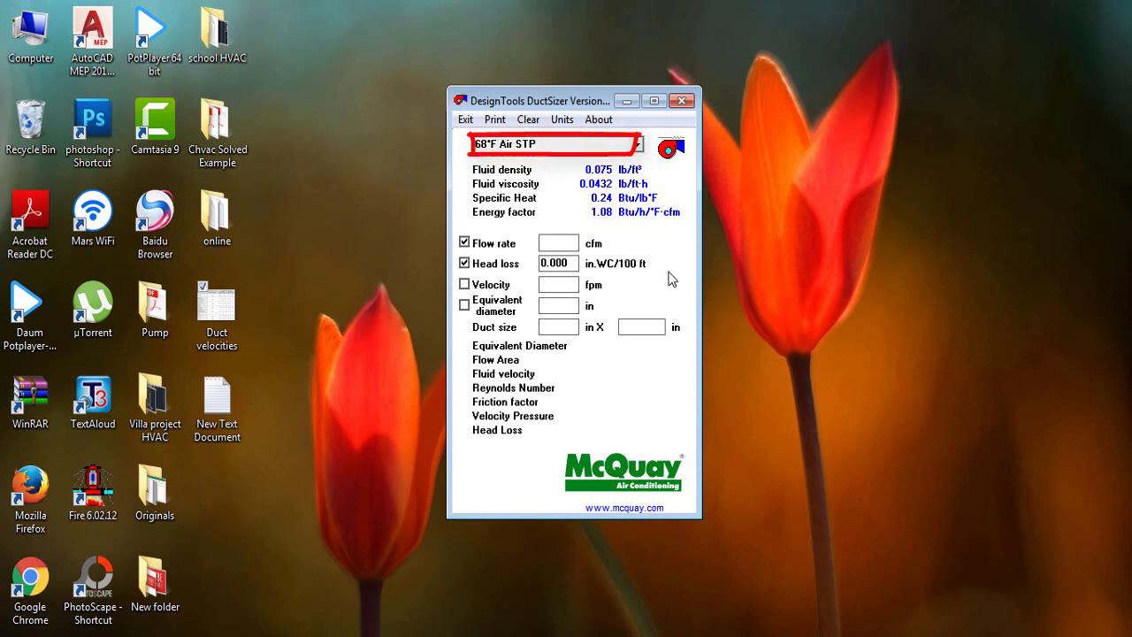
Try the air options, including 100°F air, and settle on 75°F Air at 50% RH, 1 atm.
left_click(637, 145)
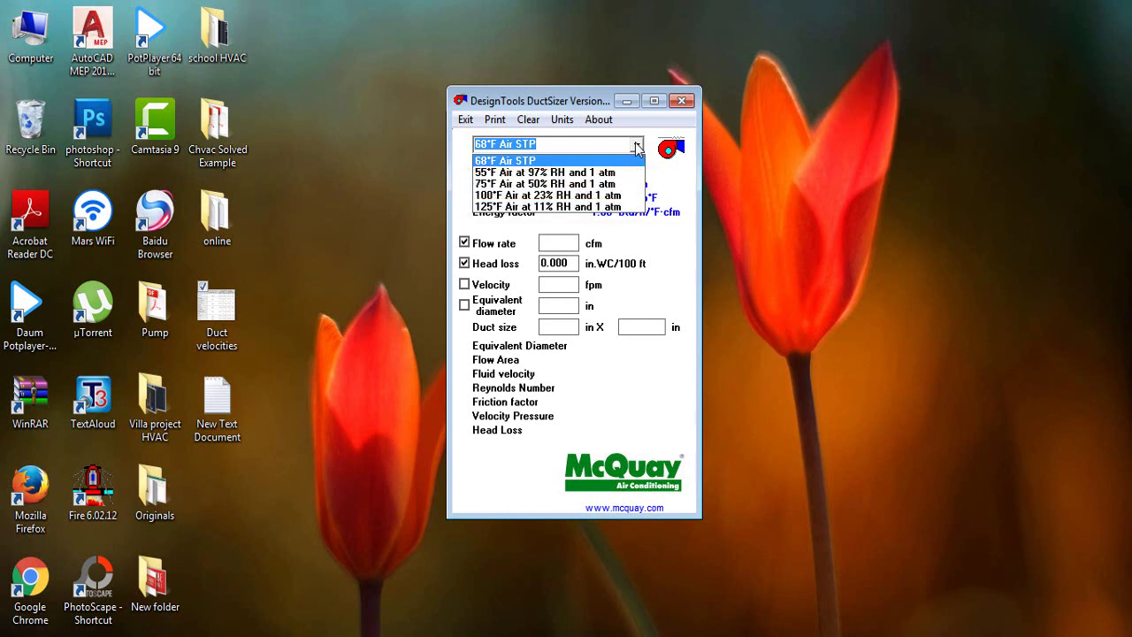
left_click(558, 186)
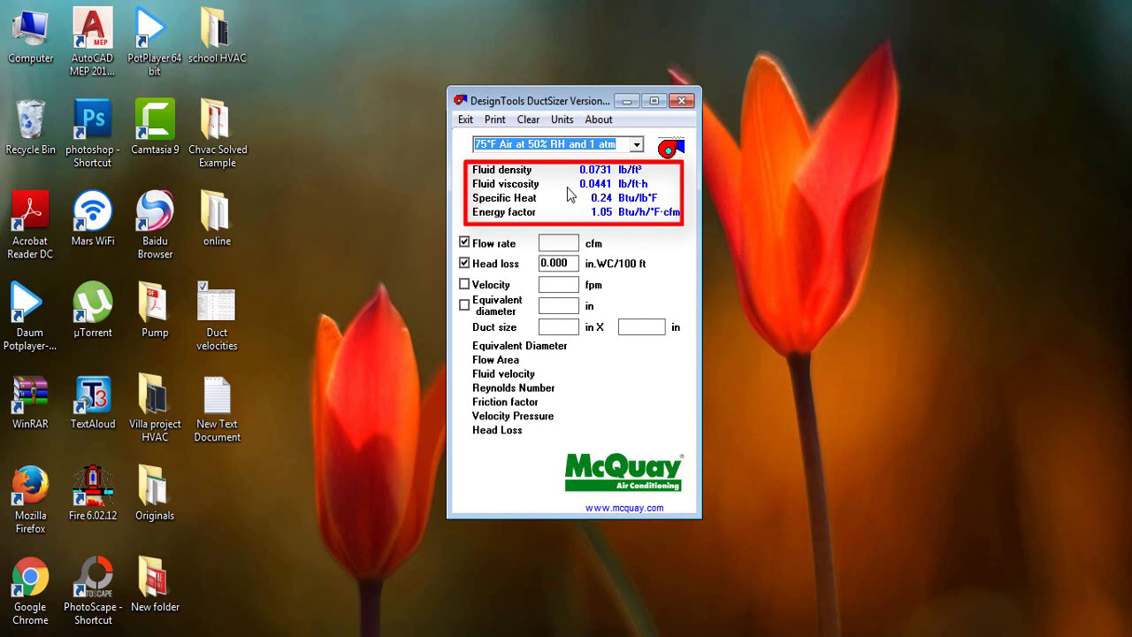
left_click(636, 146)
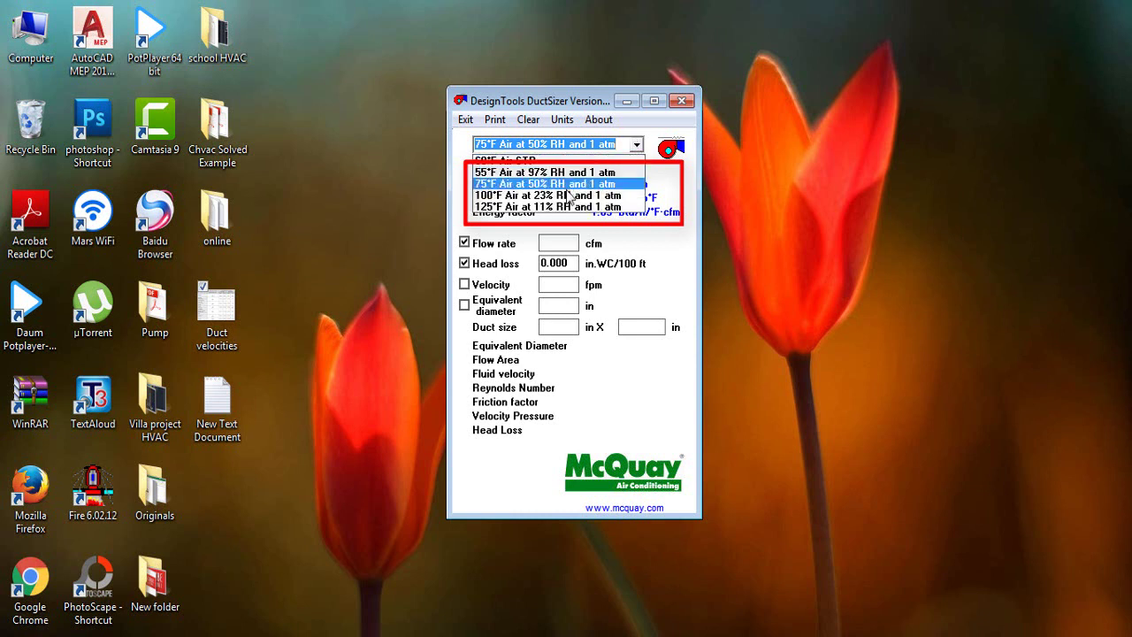
left_click(565, 170)
left_click(637, 147)
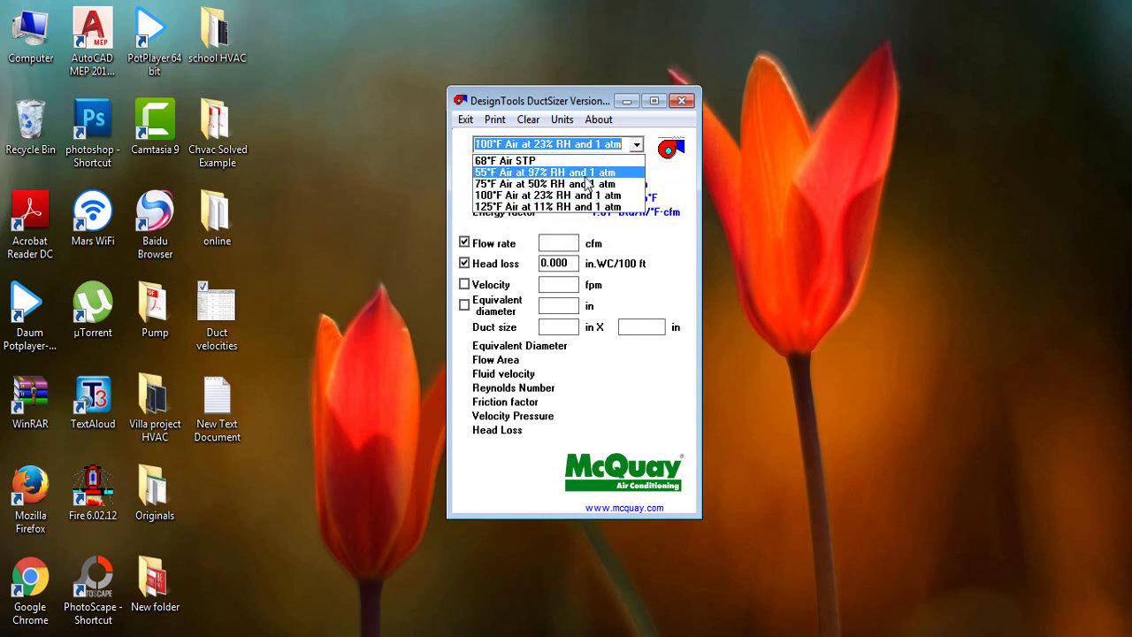
left_click(579, 184)
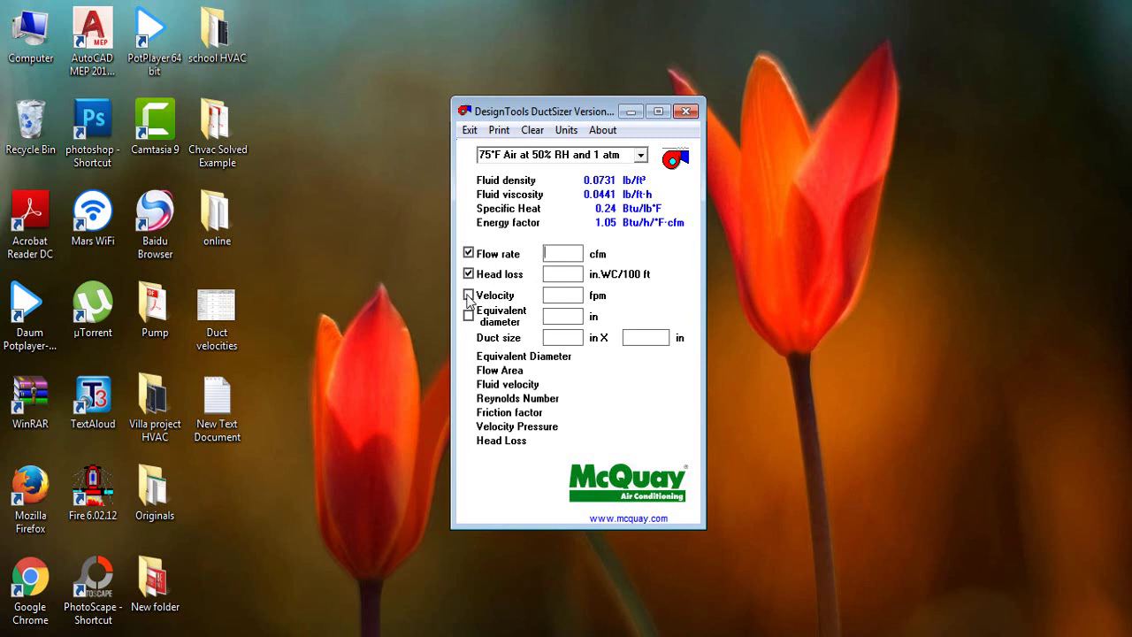
Make velocity the input instead of flow rate and enter a 1500 fpm design velocity.
left_click(469, 296)
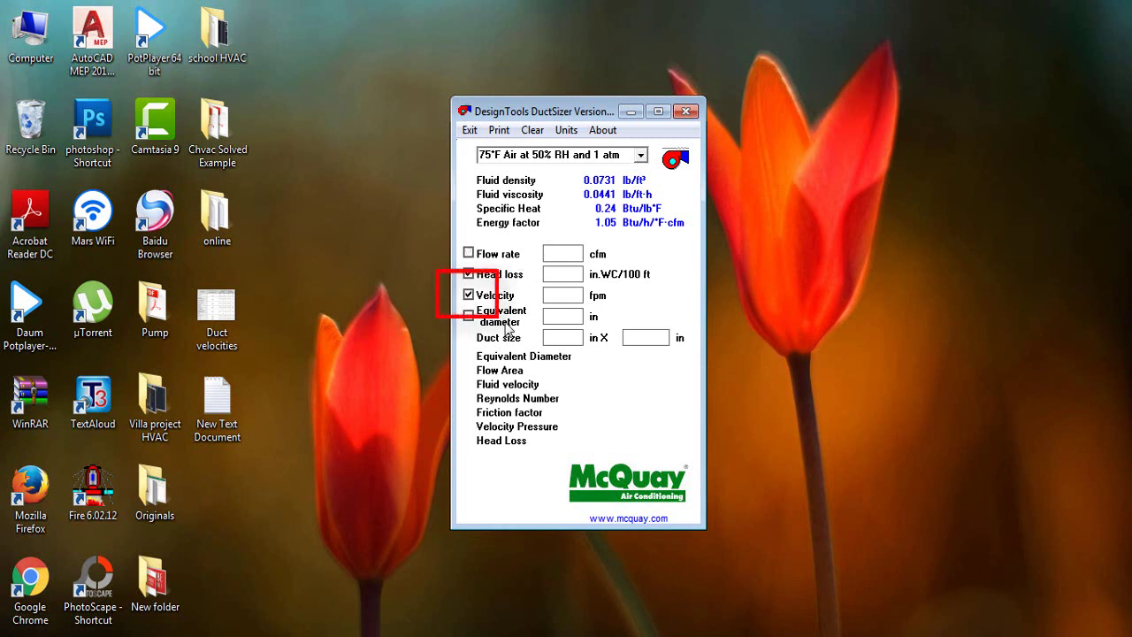
left_click(555, 296)
type("1500")
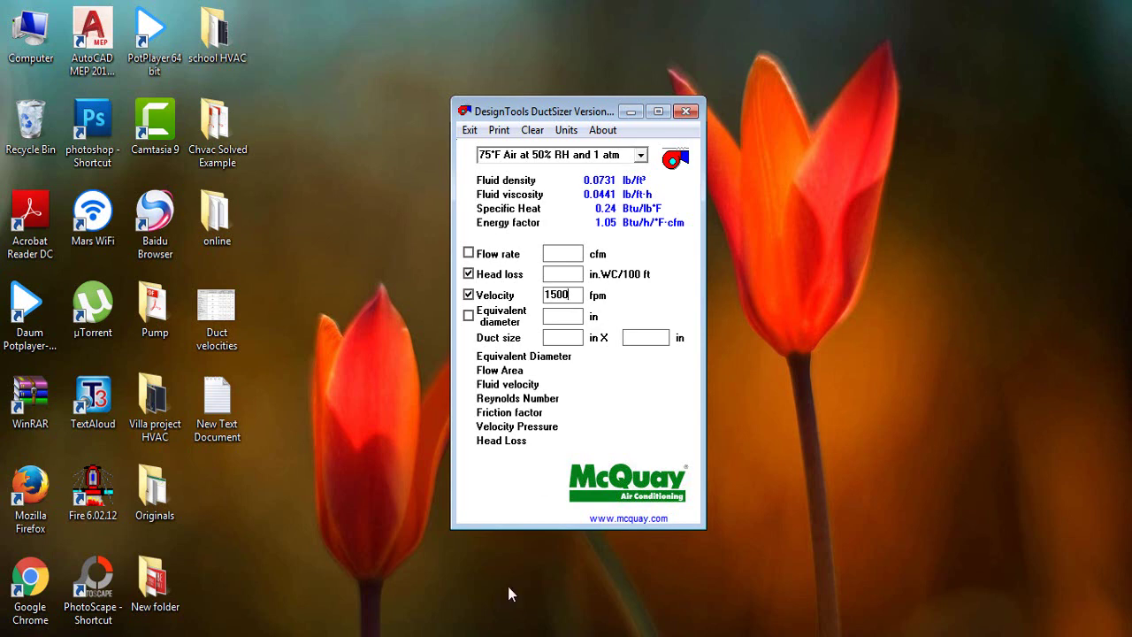
left_click(511, 635)
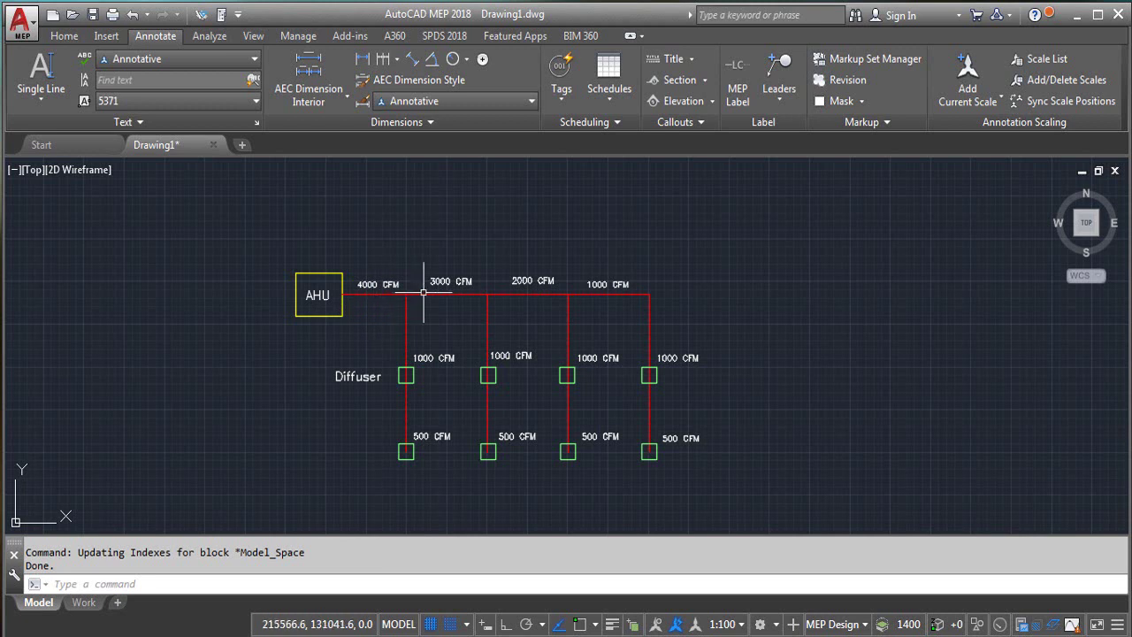
Enter 4000 cfm as the main flow rate, giving 22.1 in equivalent diameter and 0.134 head loss.
key("alt+Tab")
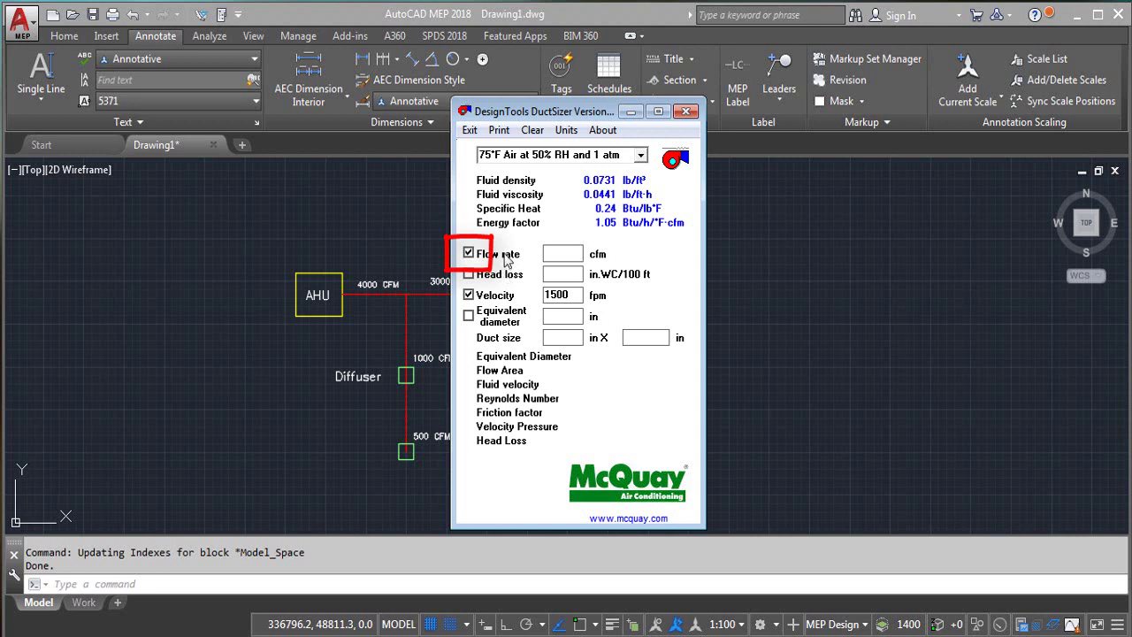
left_click(569, 249)
type("4000")
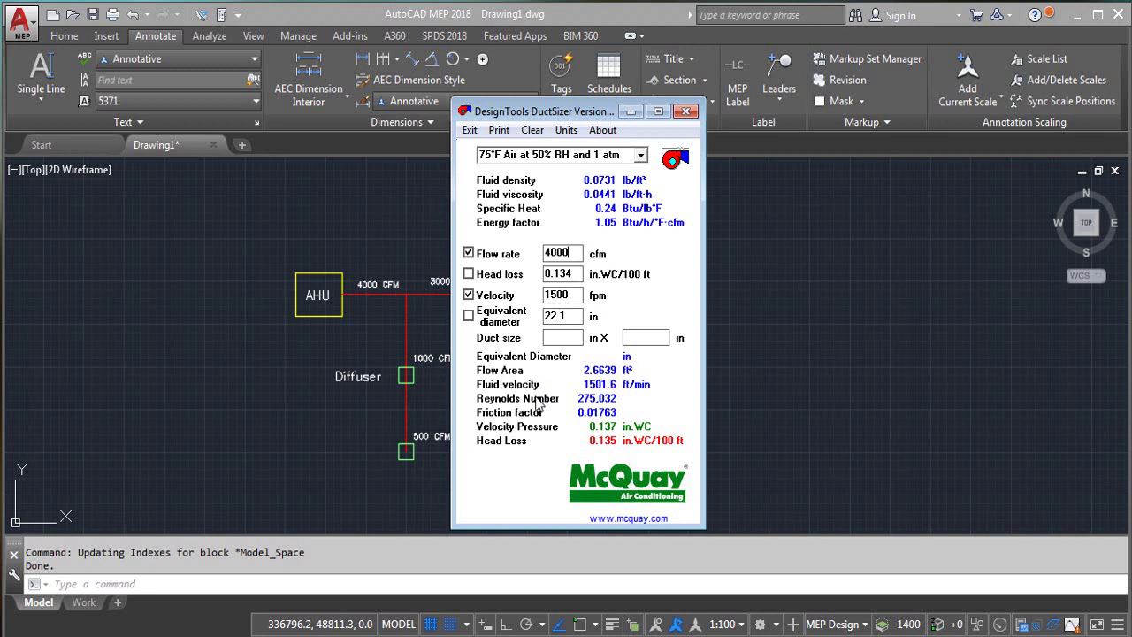
Note the 0.134 in.WC/100 ft head loss on a new line in Notepad.
key("alt+Tab")
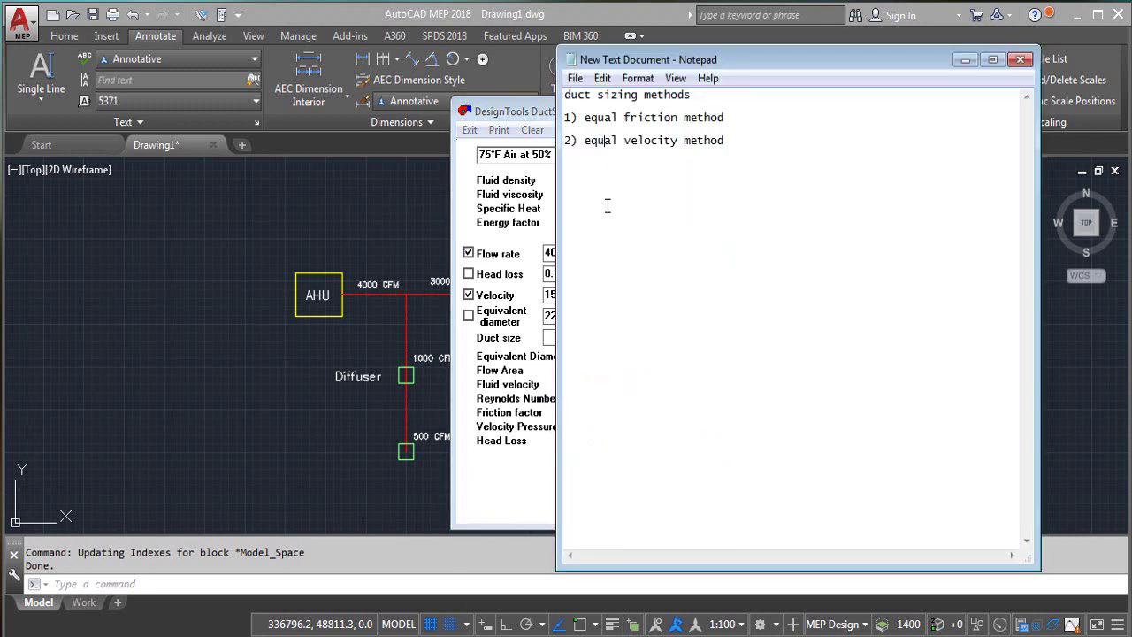
type("0.134")
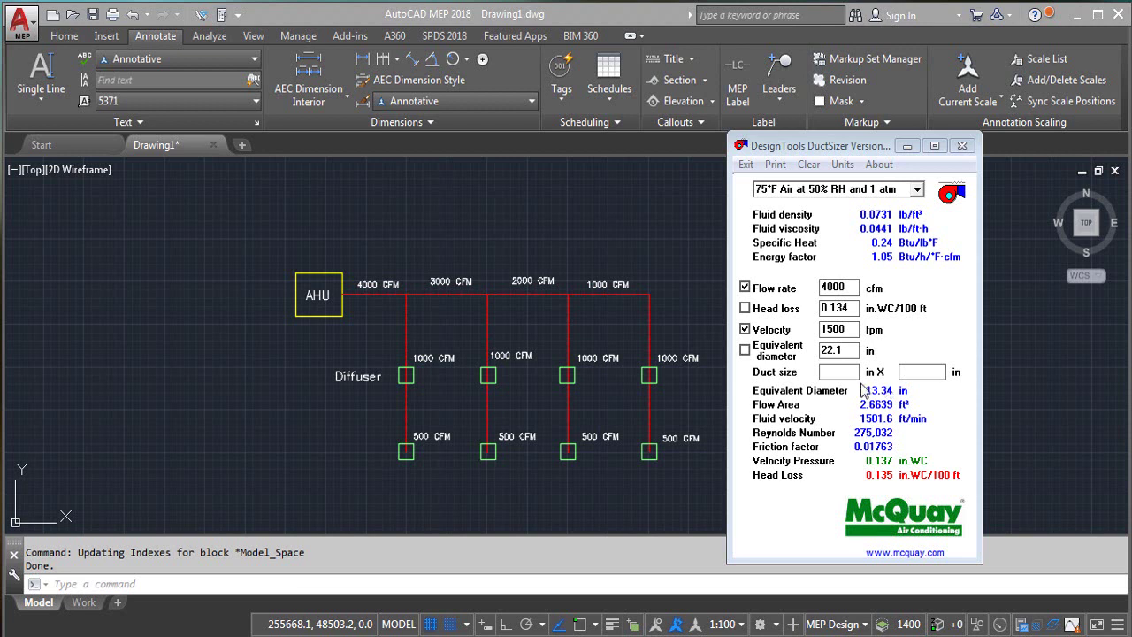
Enter a 22 in duct width so DuctSizer returns a 22 x 19 in duct for 4000 cfm.
left_click(838, 372)
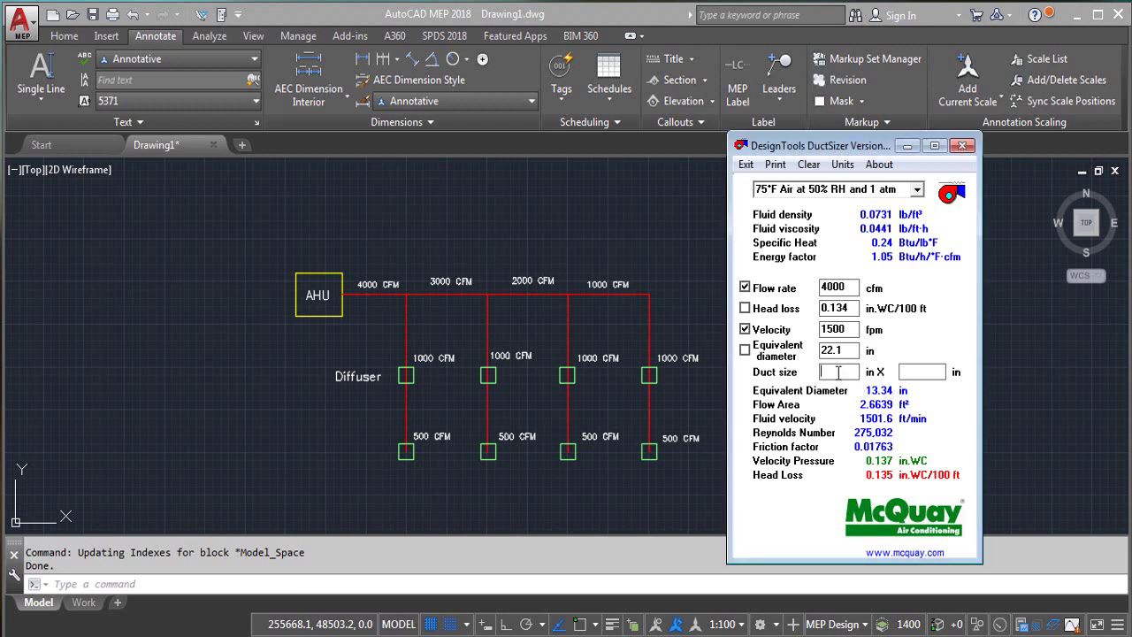
type("22")
left_click(1023, 362)
key("Escape")
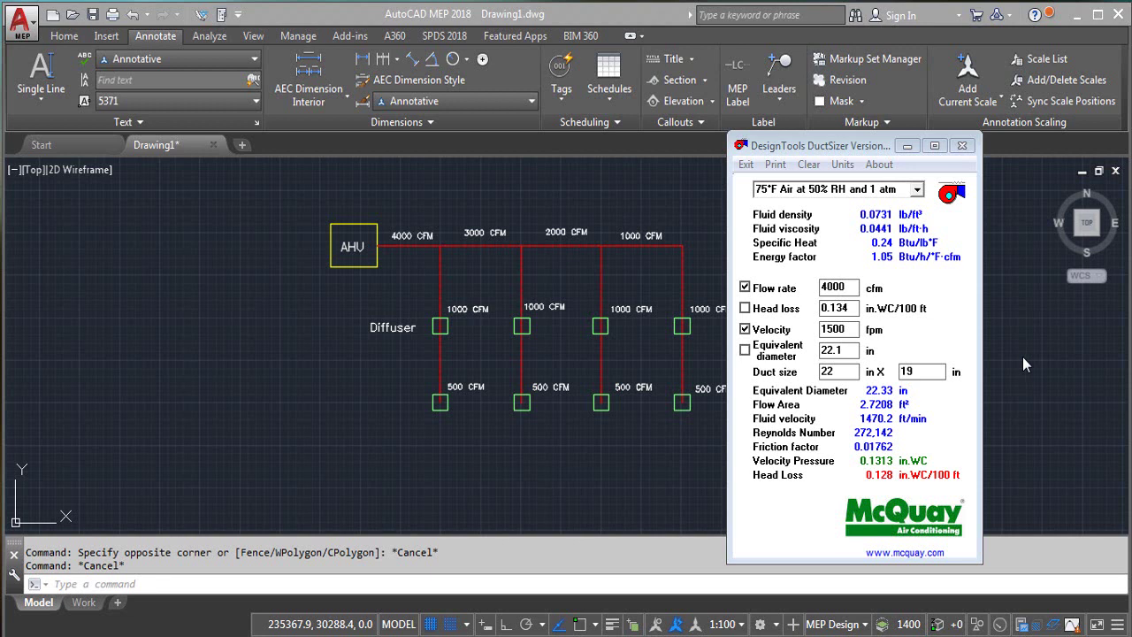
Copy the blank 'x in' size label to just below the 4000 CFM main duct label.
left_click(257, 425)
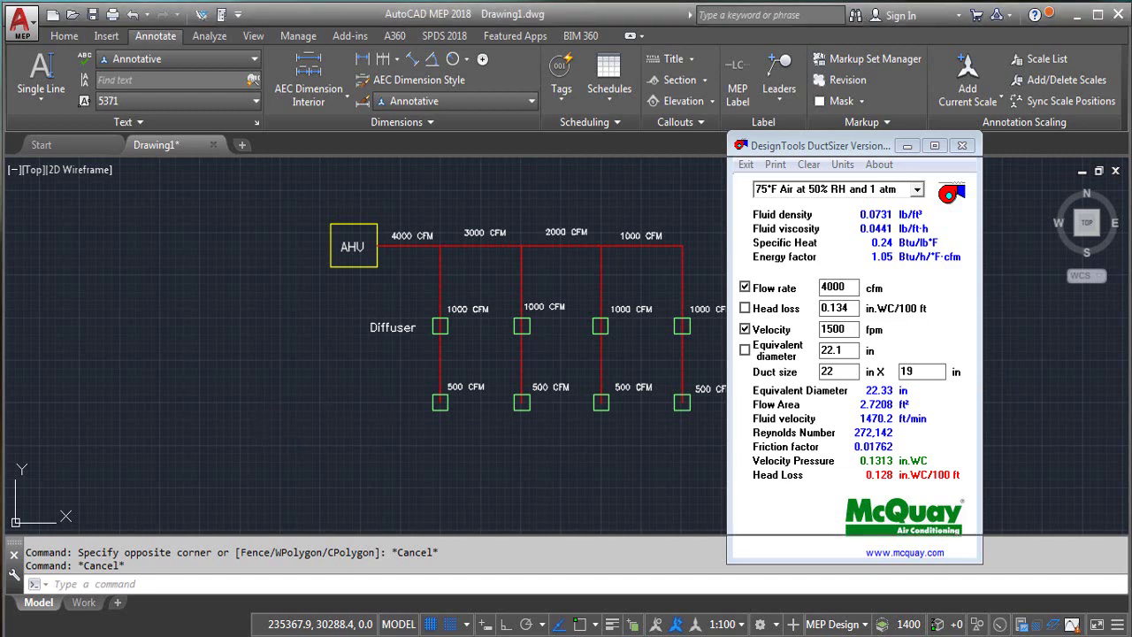
scroll(292, 398, "down", 2)
scroll(292, 398, "down", 1)
left_click_drag(187, 441, 159, 438)
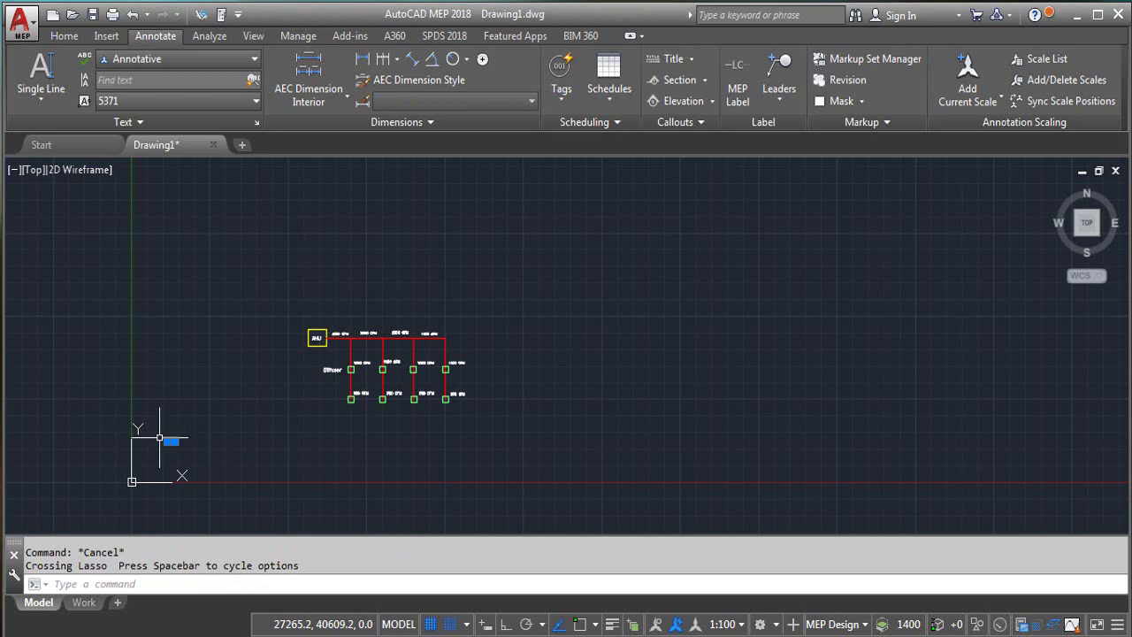
type("cp")
key("Return")
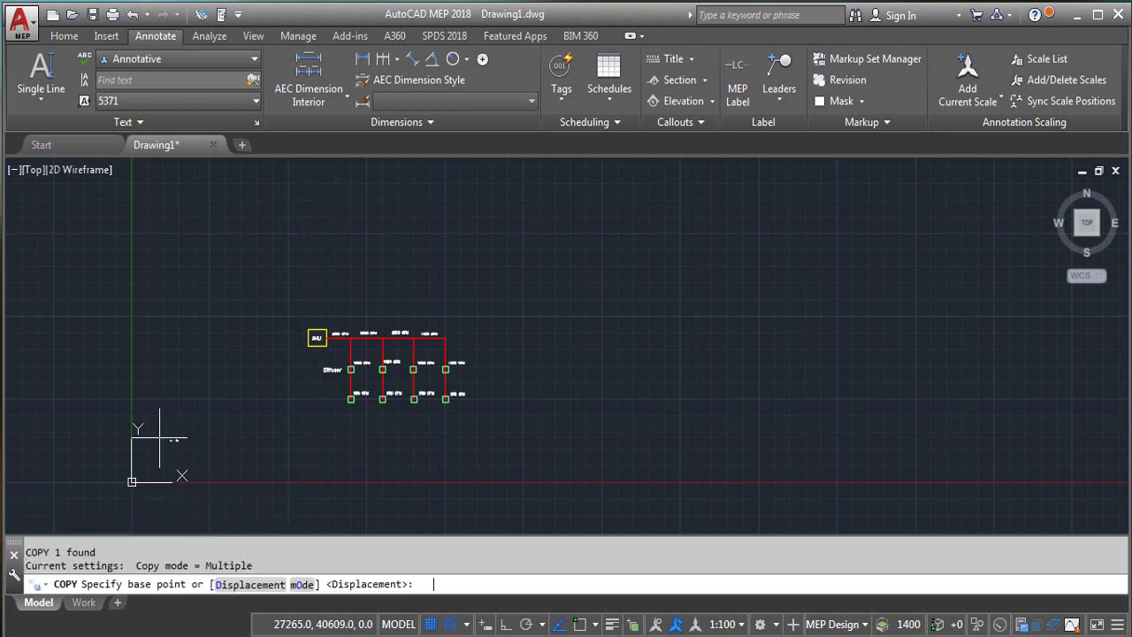
left_click(183, 437)
scroll(276, 407, "up", 2)
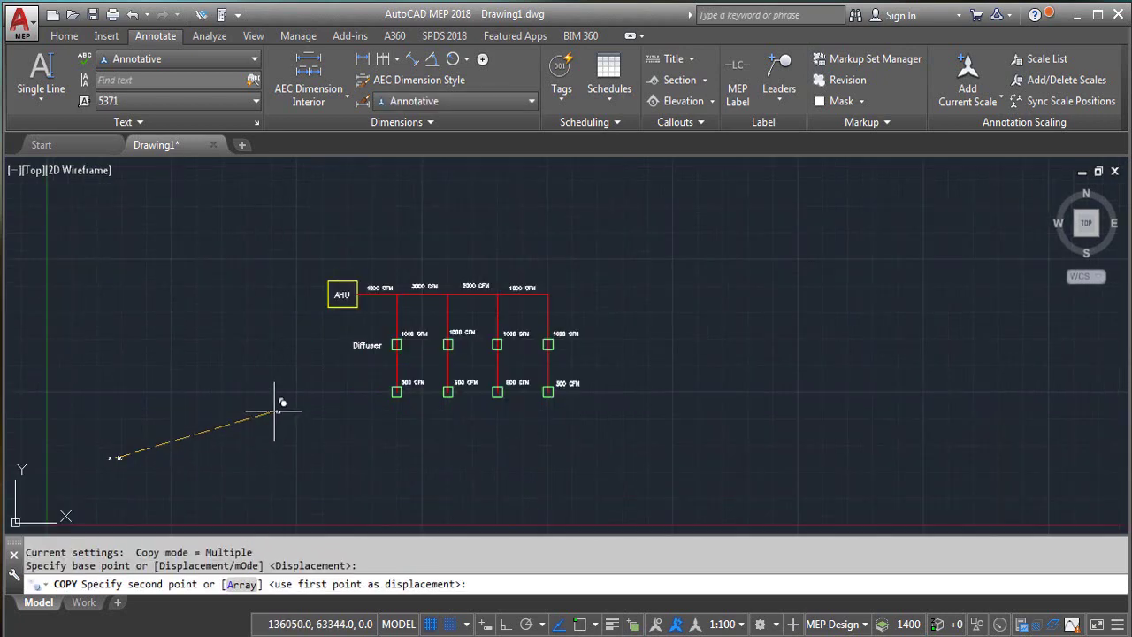
scroll(265, 416, "up", 2)
scroll(457, 185, "up", 4)
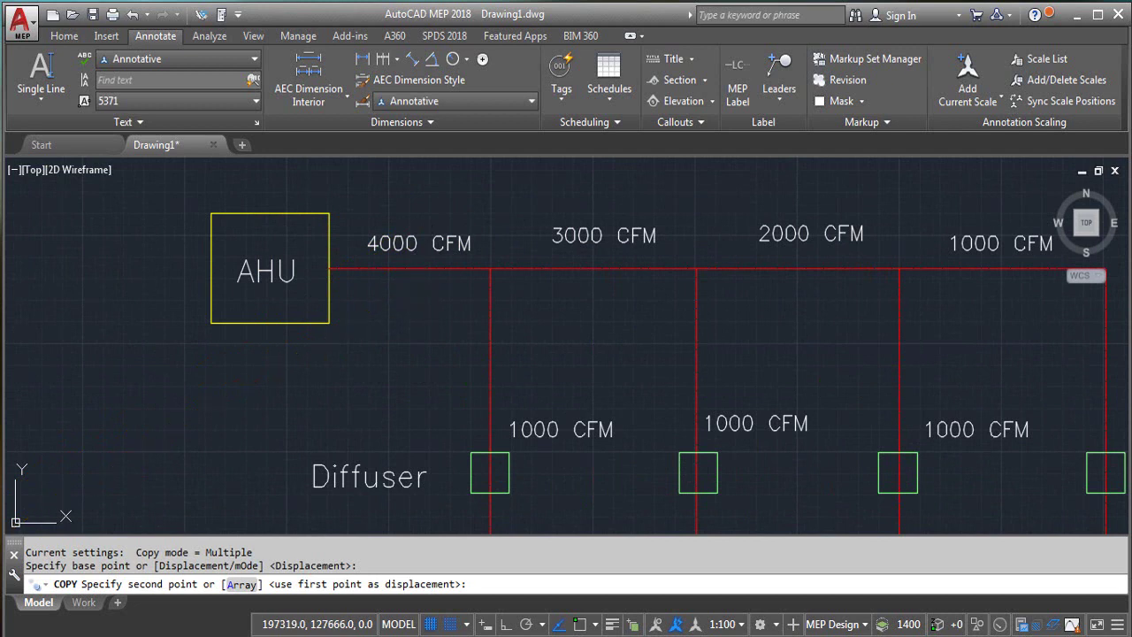
left_click(403, 292)
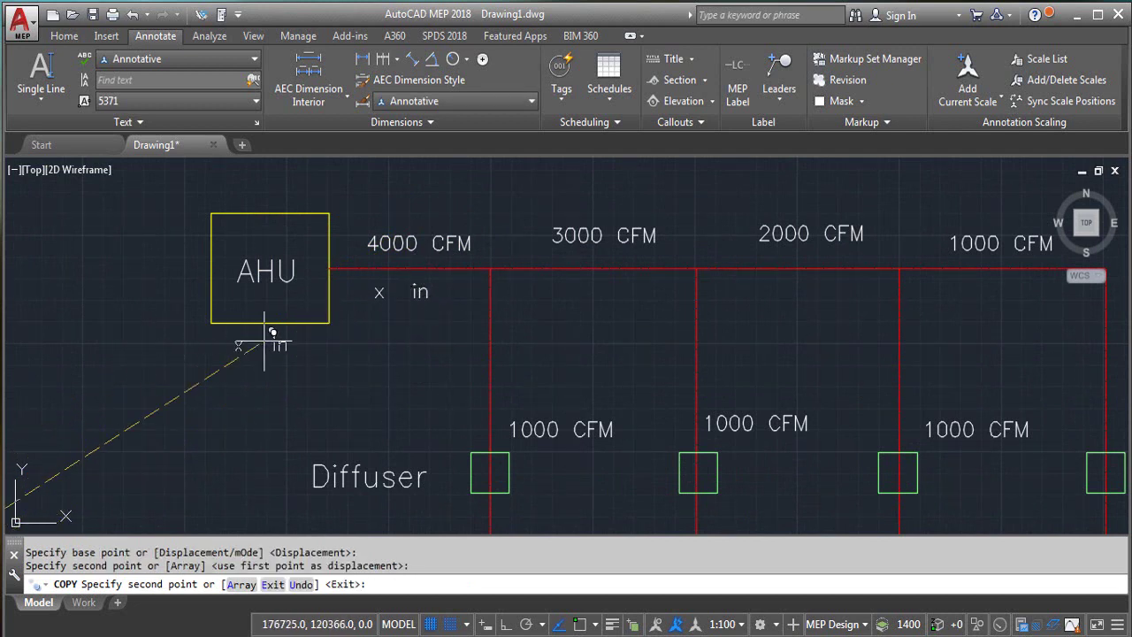
key("Escape")
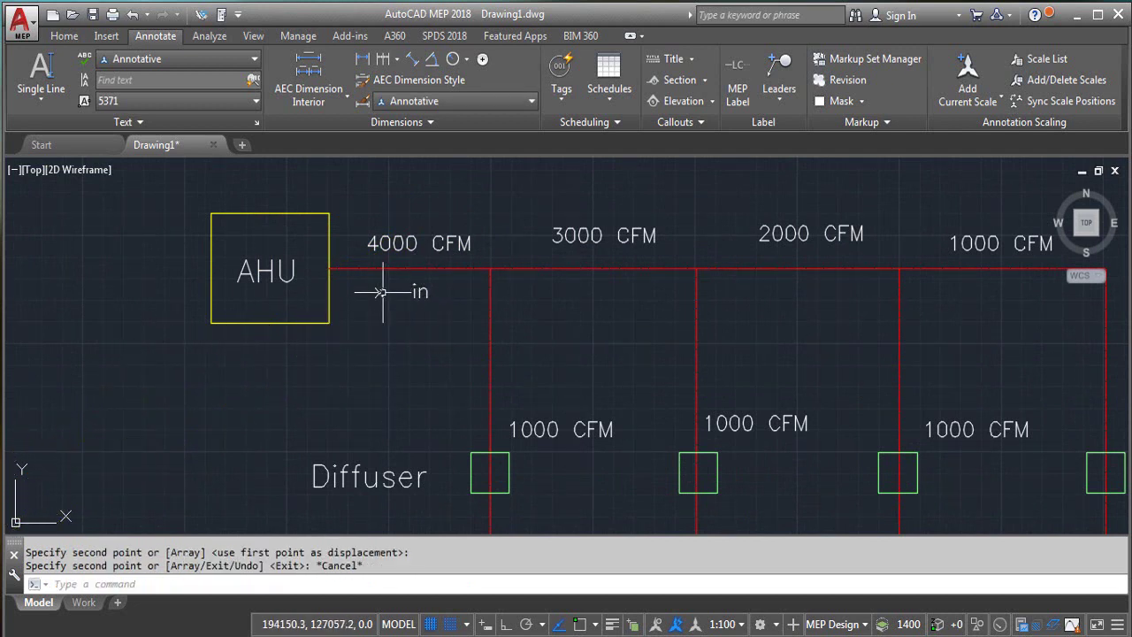
Edit the copied label, entering 22 before the x.
double_click(411, 295)
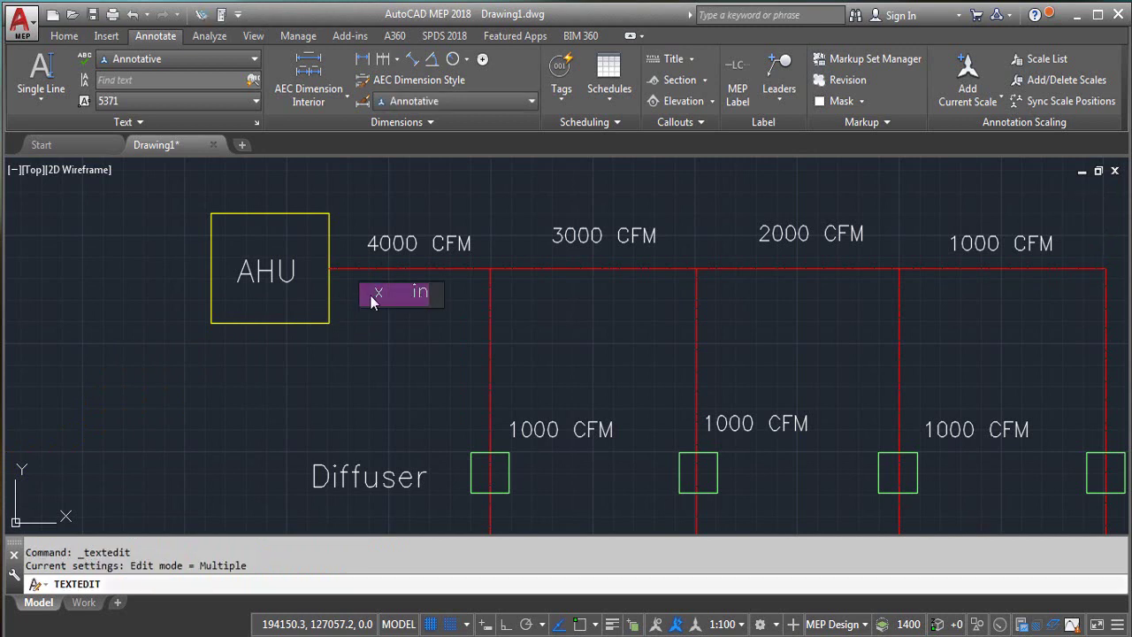
left_click(371, 296)
type("22")
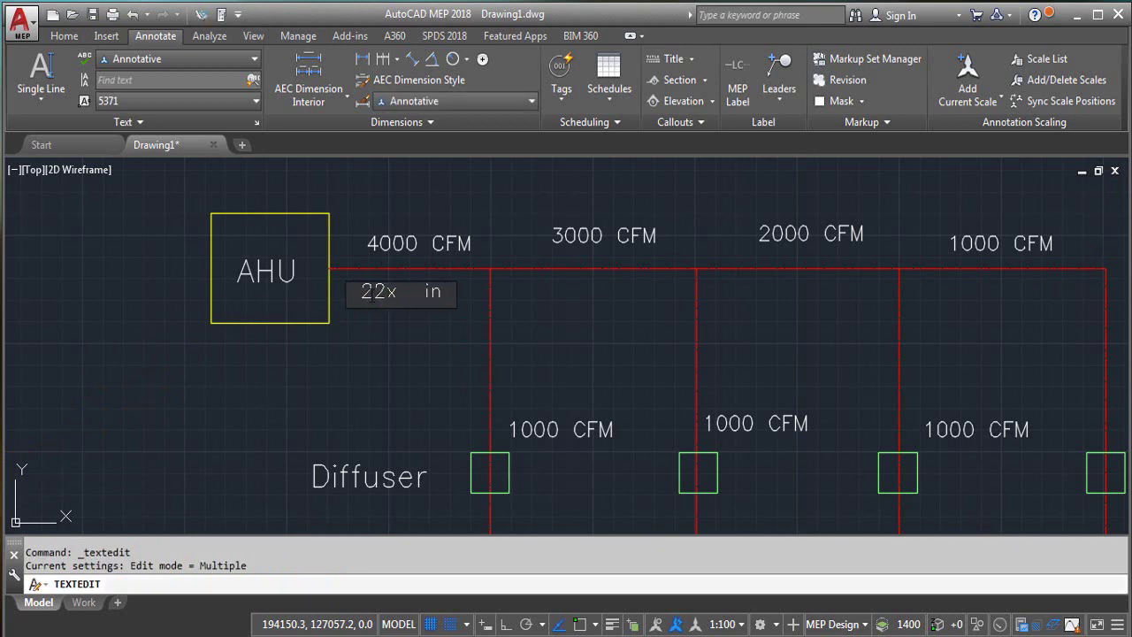
key("Right")
Finish the 22x20 in main label, then size 1000 cfm at 0.134 in.WC/100 ft head loss.
type("20")
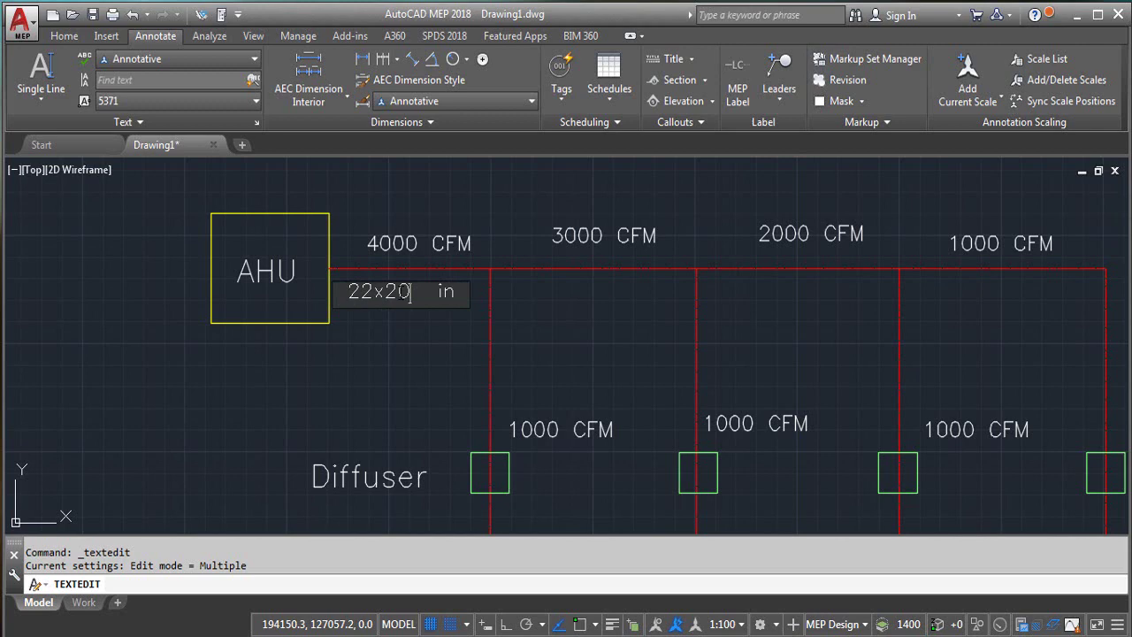
left_click(404, 341)
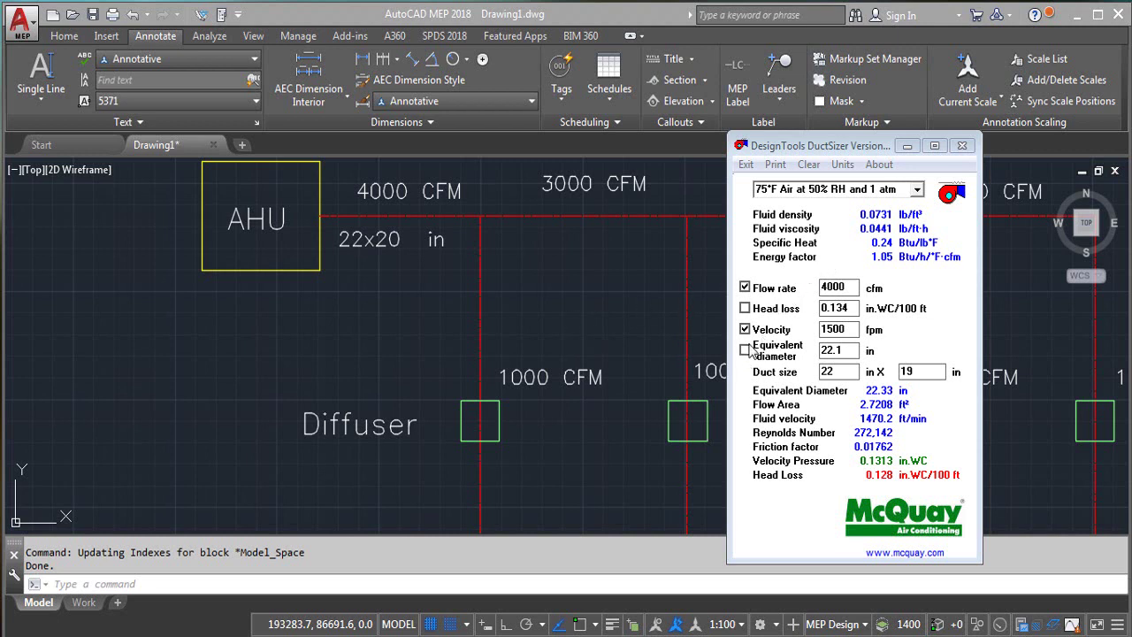
left_click(744, 308)
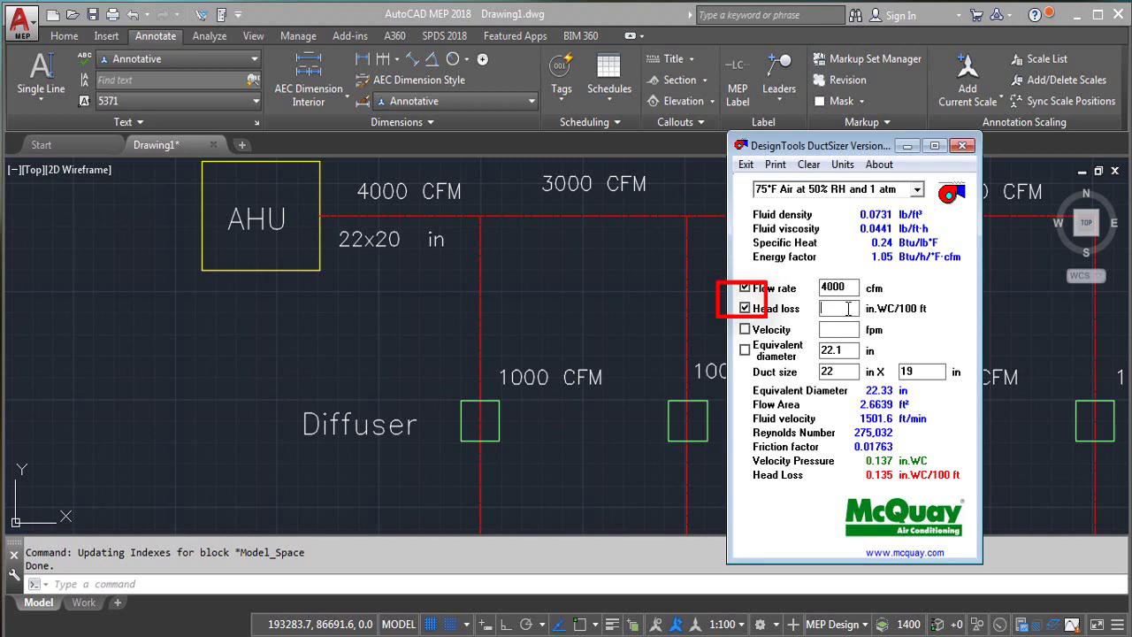
type("0.14")
key("BackSpace")
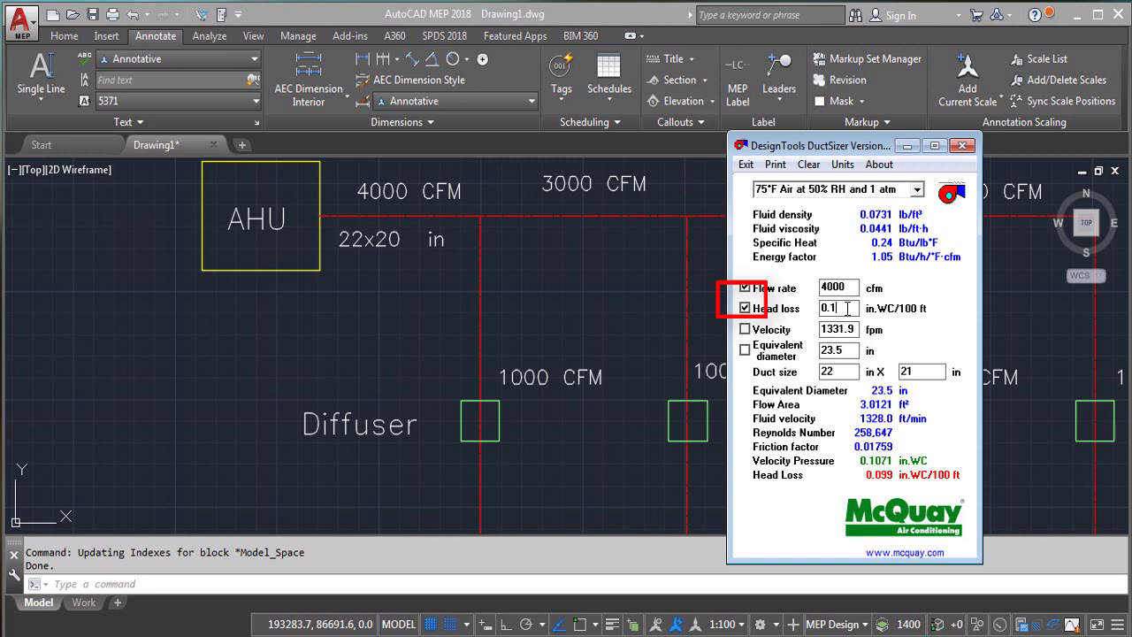
type("34")
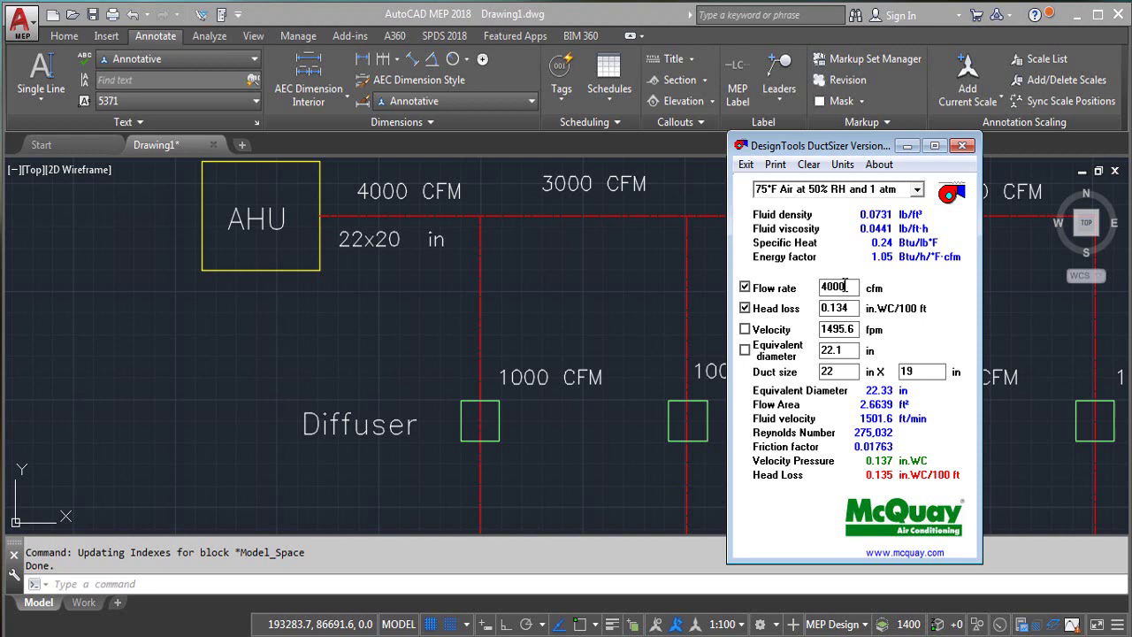
double_click(844, 284)
type("1000")
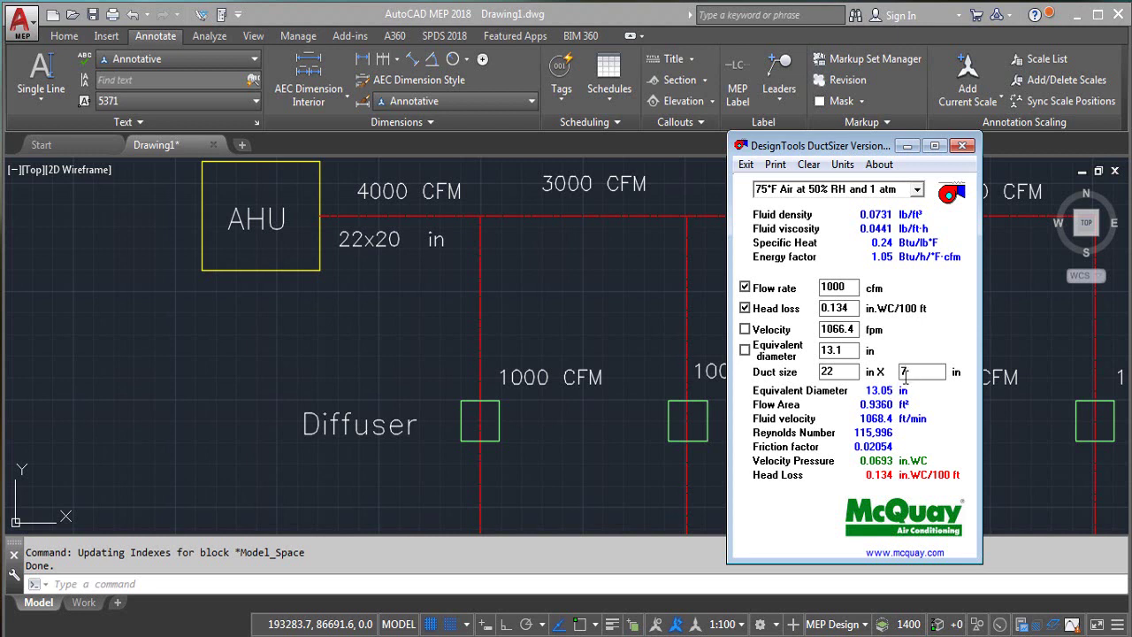
Copy the 22x20 in main label above the first branch's 1000 CFM label.
left_click(431, 329)
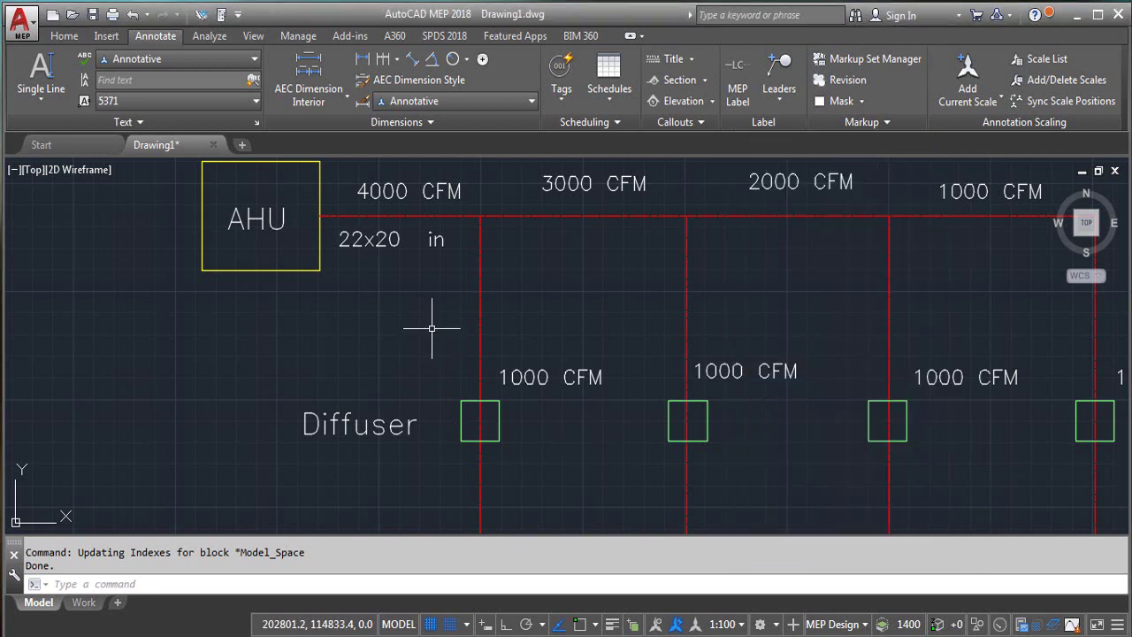
left_click(381, 239)
type("cp")
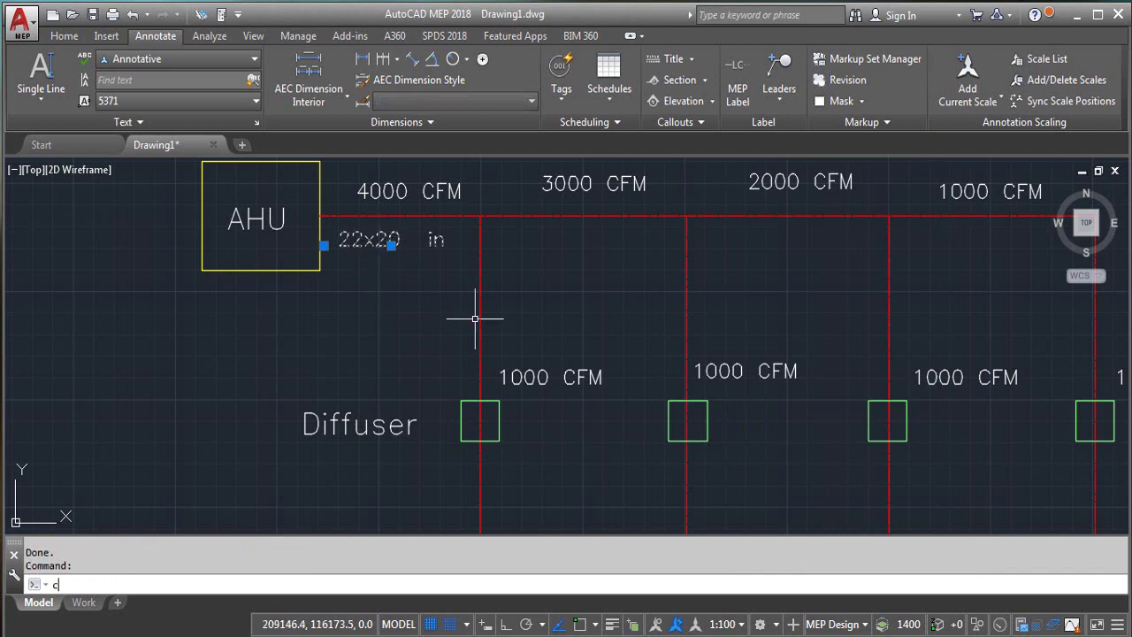
key("Return")
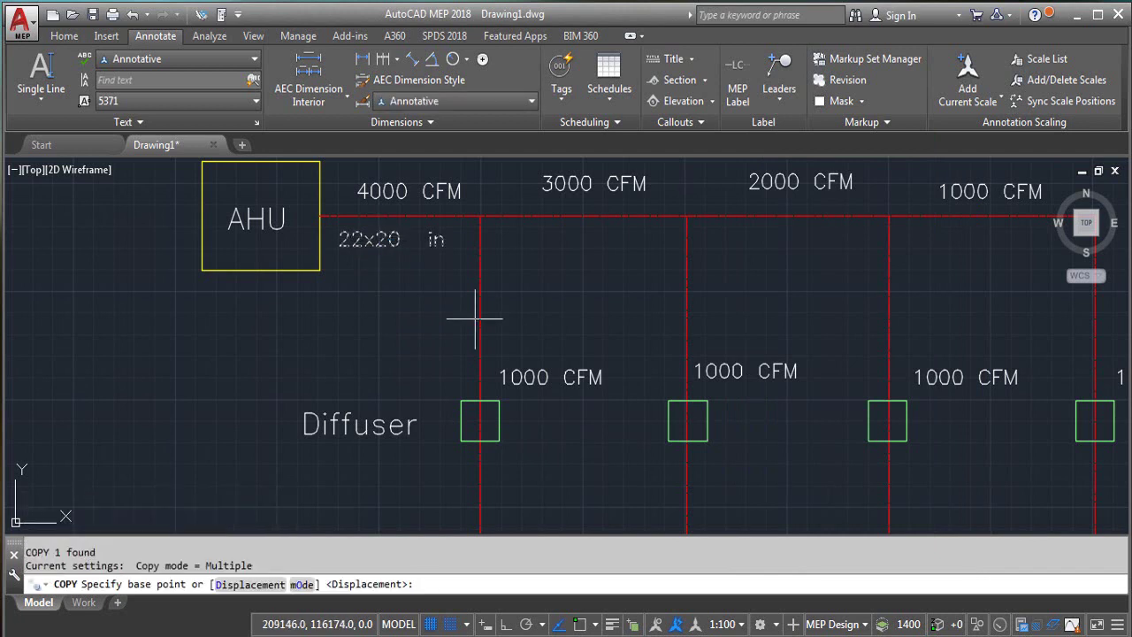
left_click(378, 238)
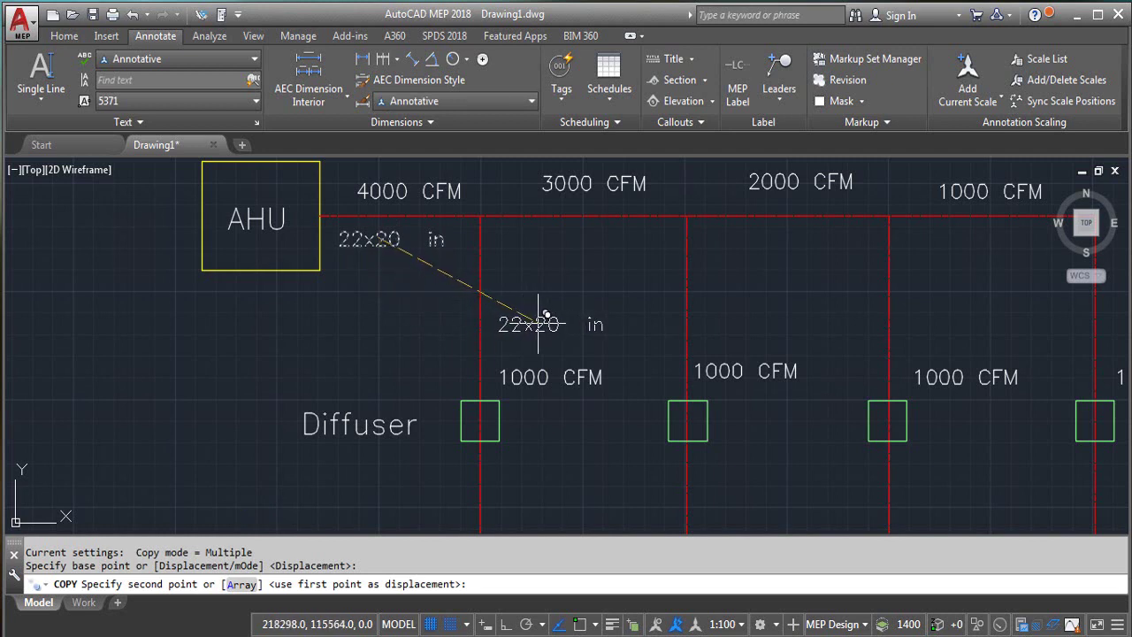
left_click(538, 324)
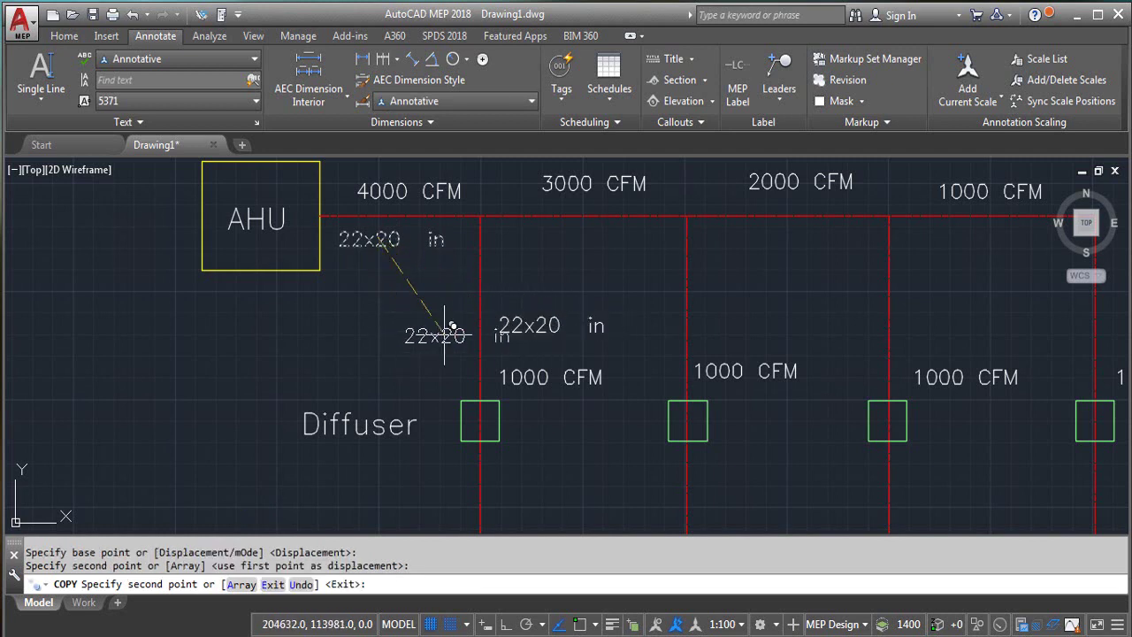
key("Escape")
Change the copied branch label from 22x20 to 22x8 in.
left_click(546, 318)
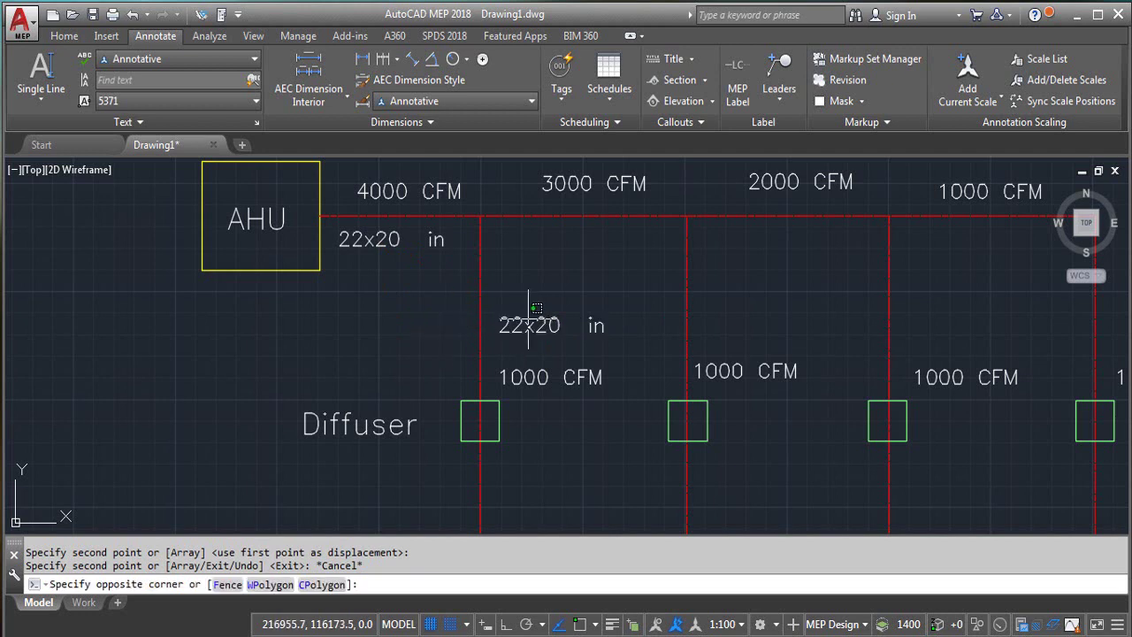
left_click(541, 324)
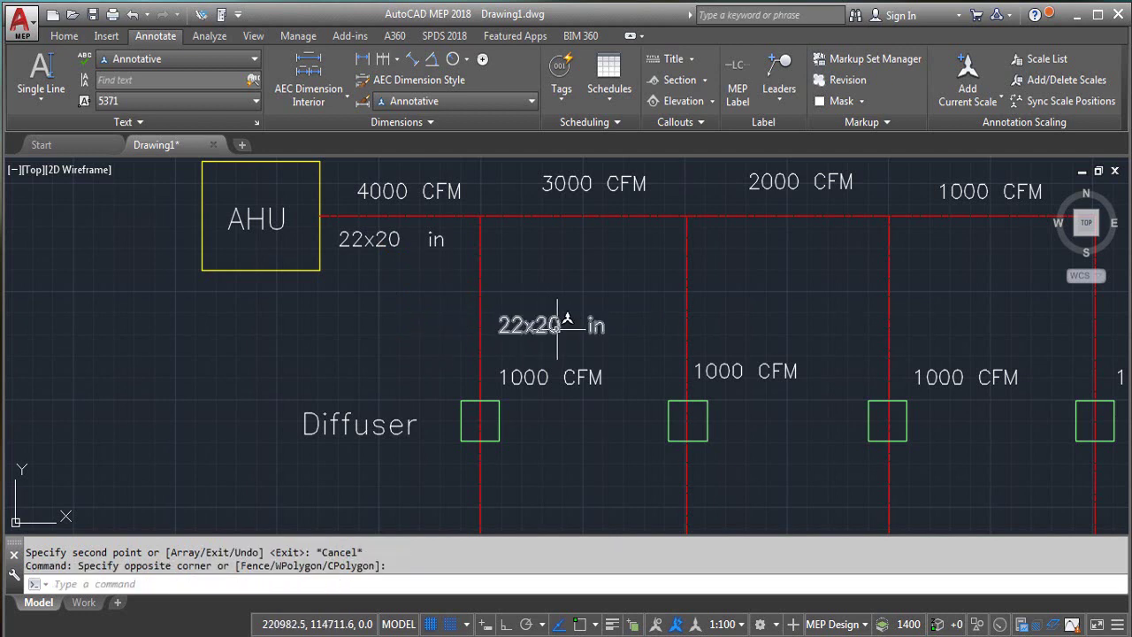
double_click(557, 326)
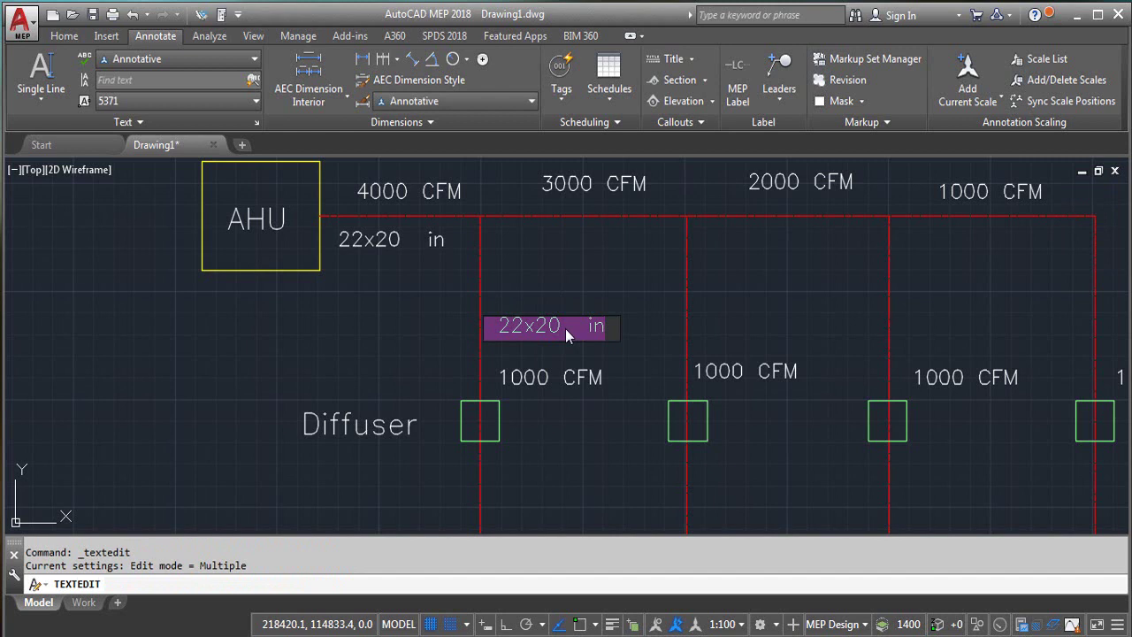
left_click(583, 340)
key("BackSpace")
key("BackSpace")
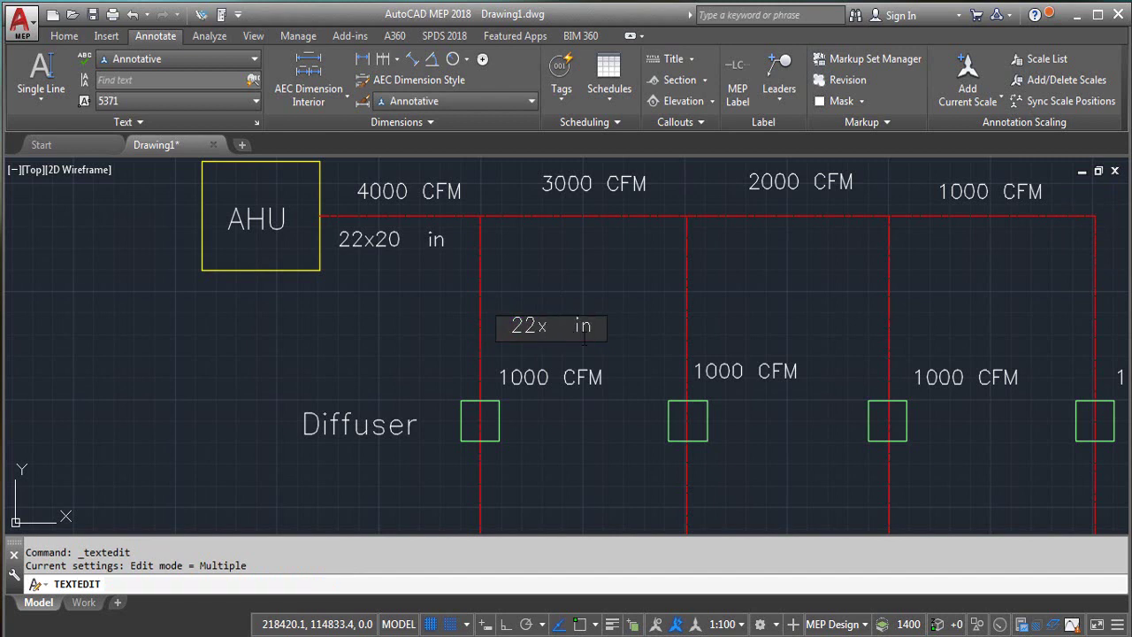
type("8")
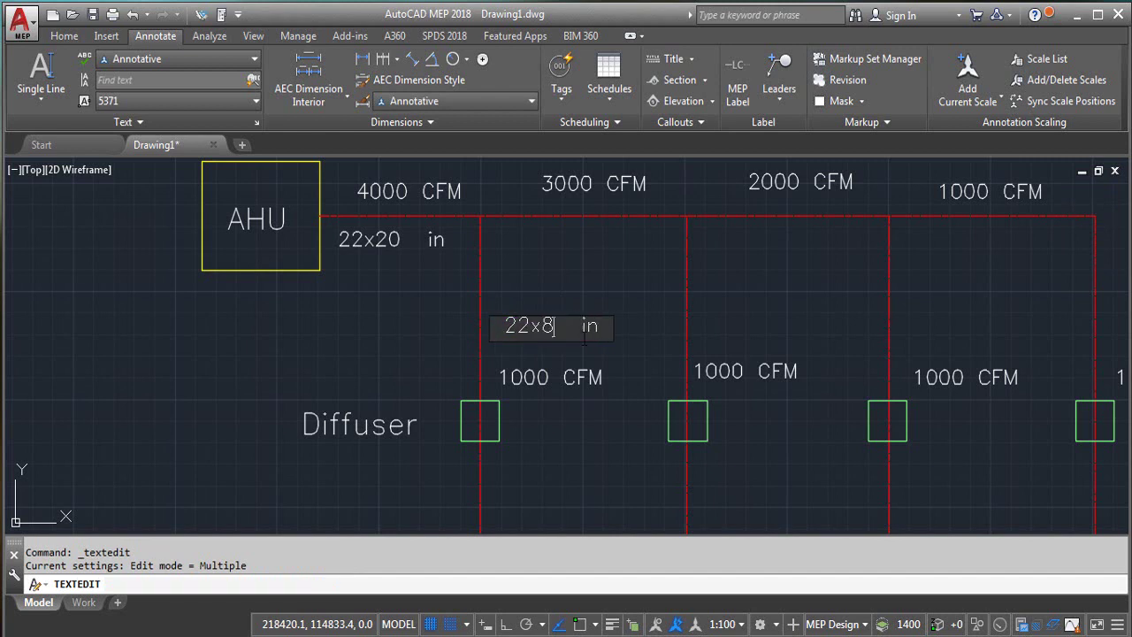
left_click(549, 444)
Copy the 22x8 in label onto branches two to four and the last 1000 CFM main run, then save.
scroll(534, 247, "down", 2)
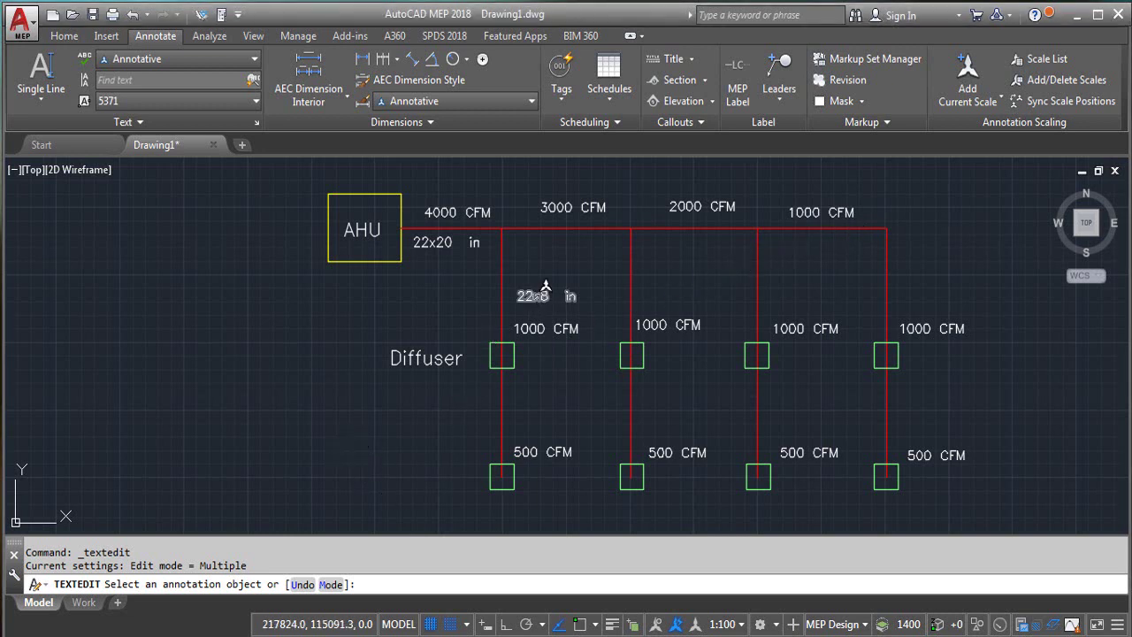
key("Escape")
left_click(532, 297)
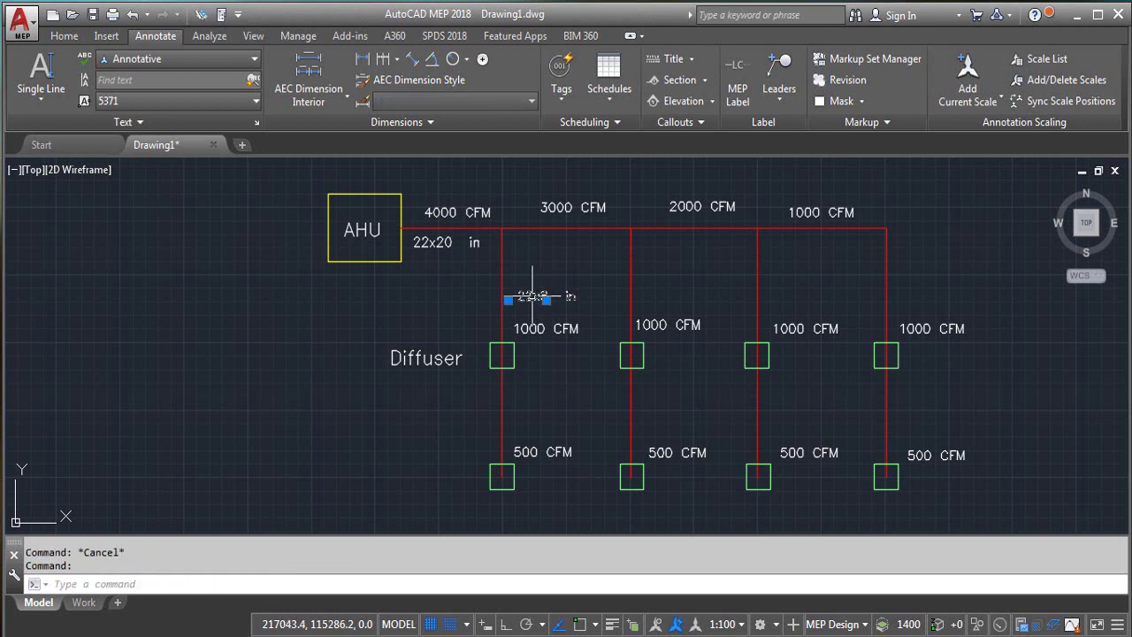
type("cp")
key("Return")
left_click(544, 295)
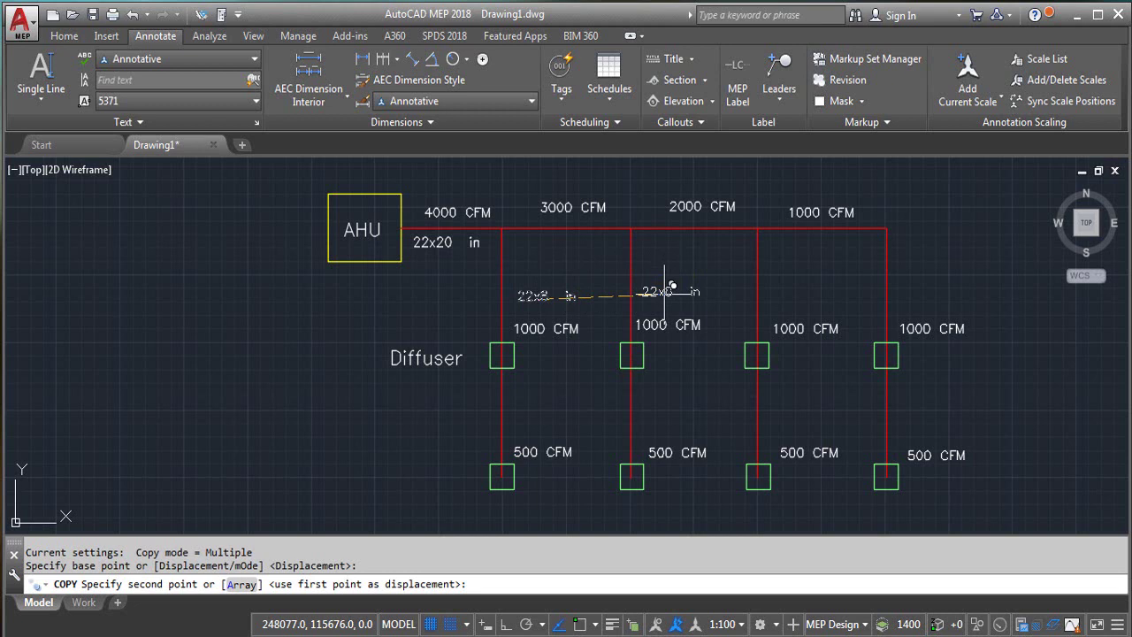
left_click(668, 288)
left_click(792, 288)
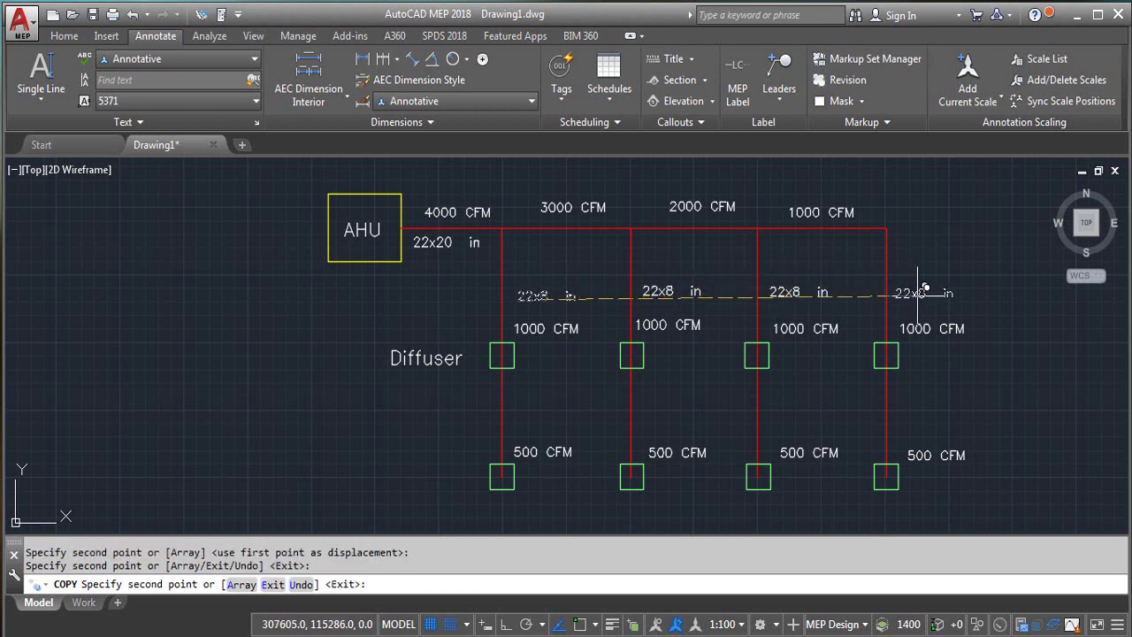
left_click(925, 294)
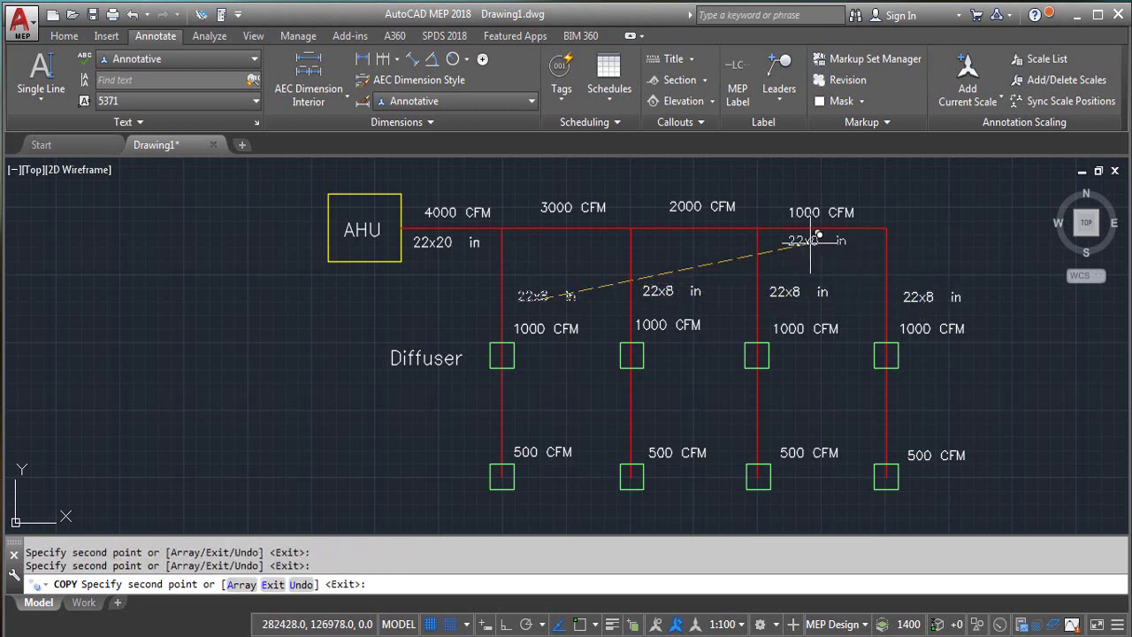
left_click(818, 235)
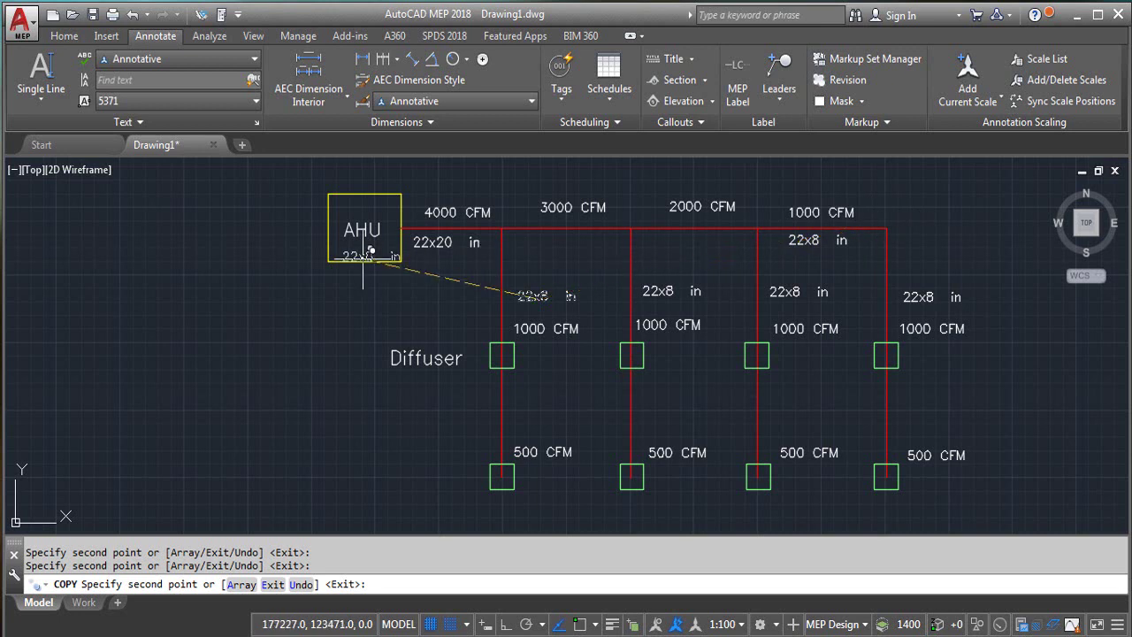
key("Escape")
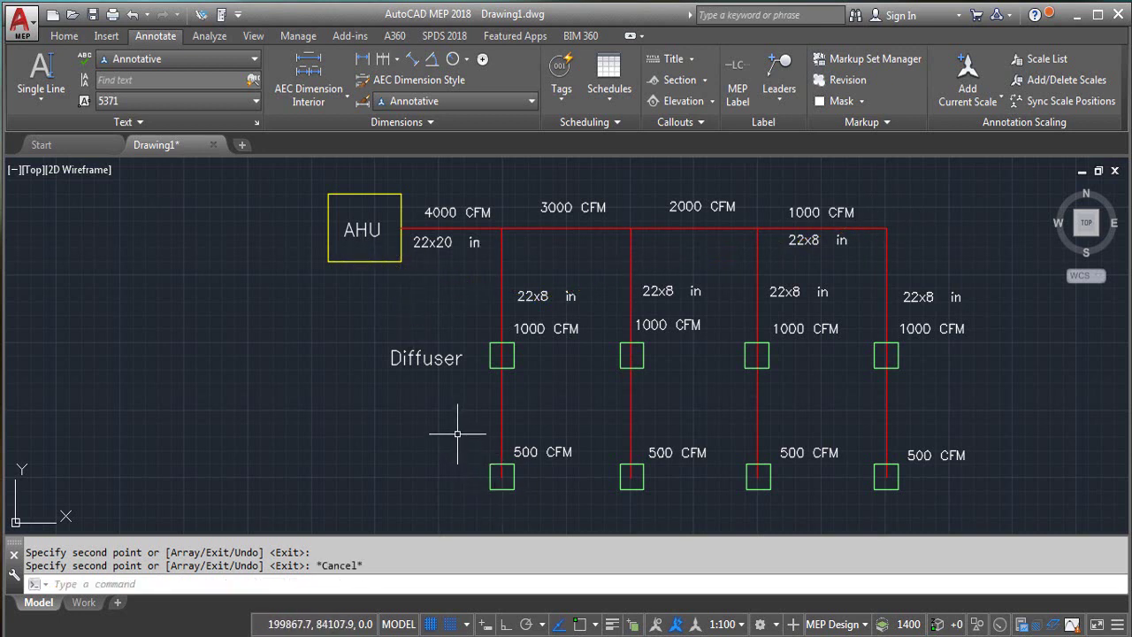
key("ctrl+s")
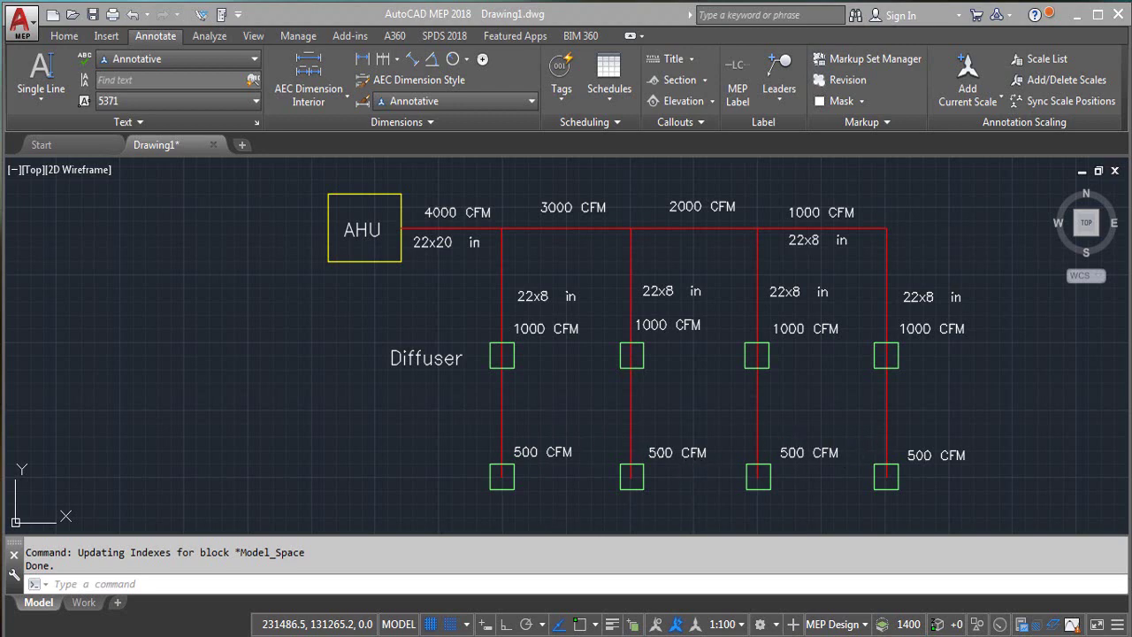
Size a 500 cfm run as 22 x 4 in, then select the first branch's 22x8 in label.
key("alt+Tab")
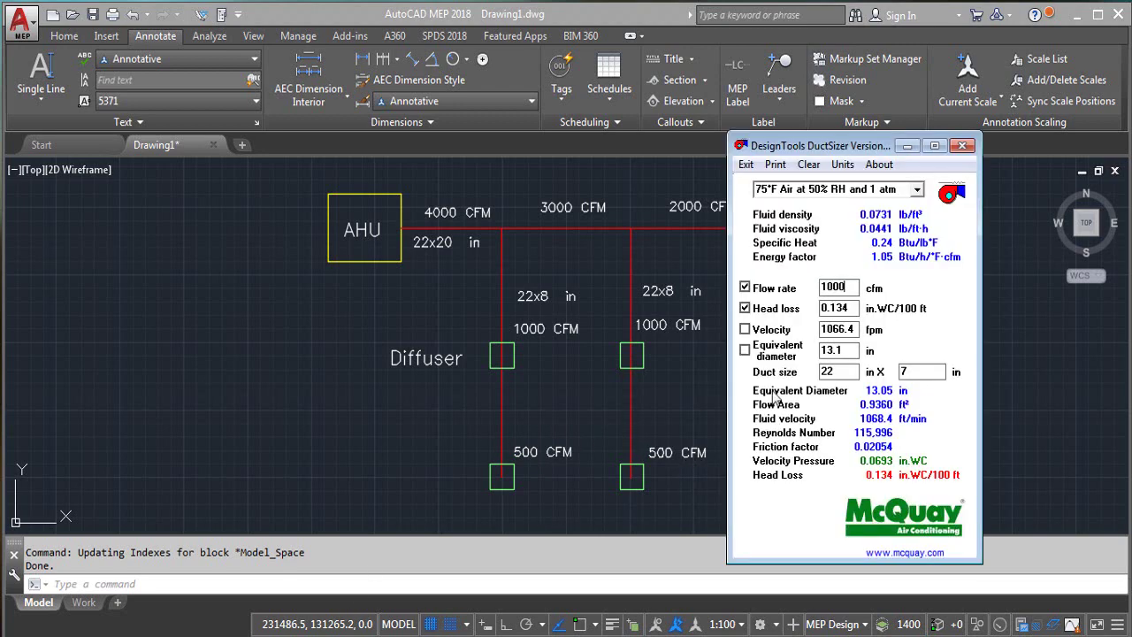
double_click(849, 288)
type("500")
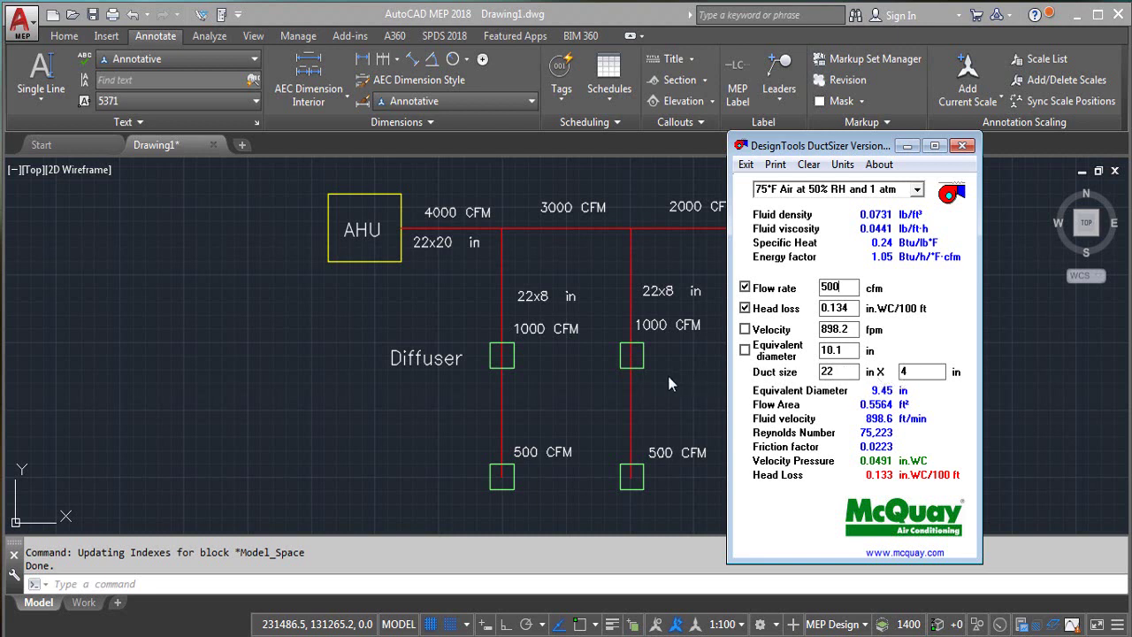
left_click(360, 421)
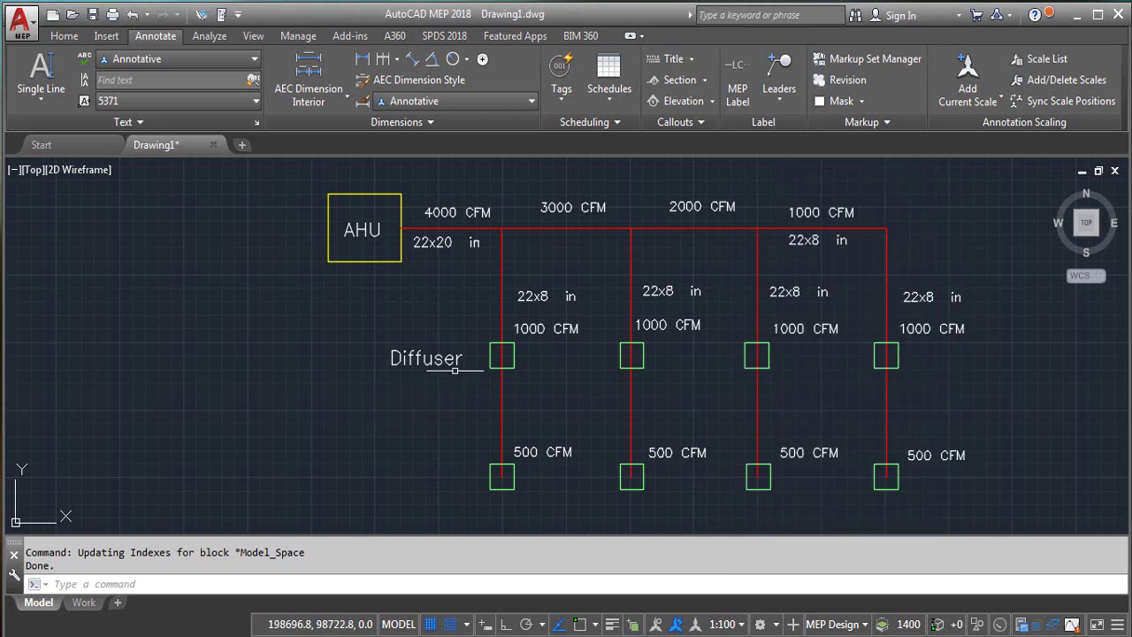
left_click(537, 296)
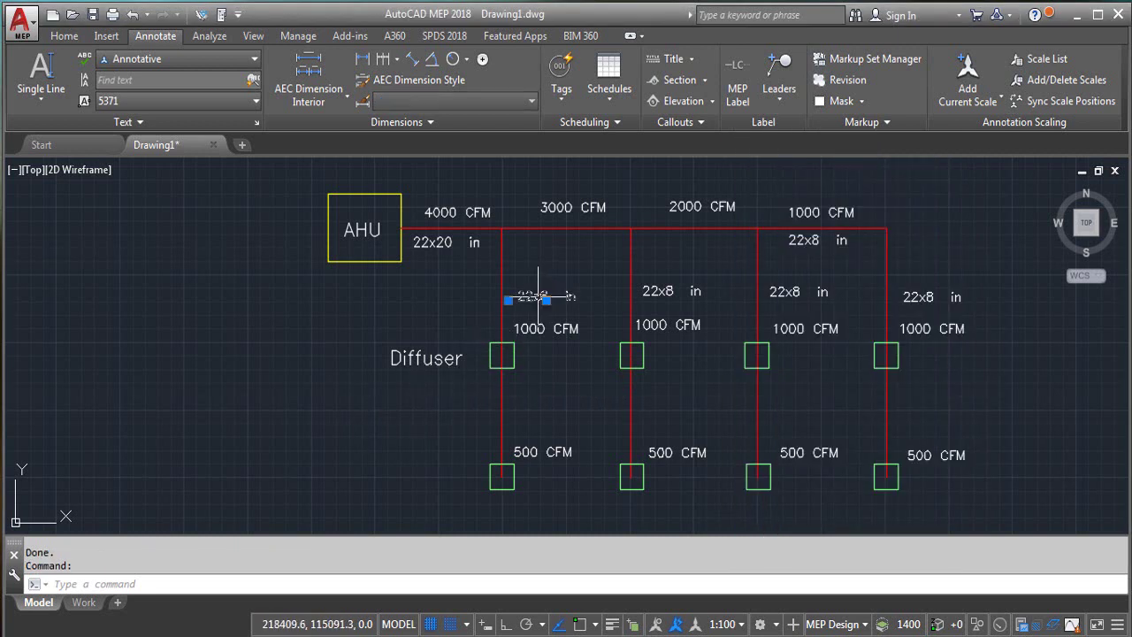
Copy the 22x8 in label down onto the first 500 CFM run.
type("cond ")
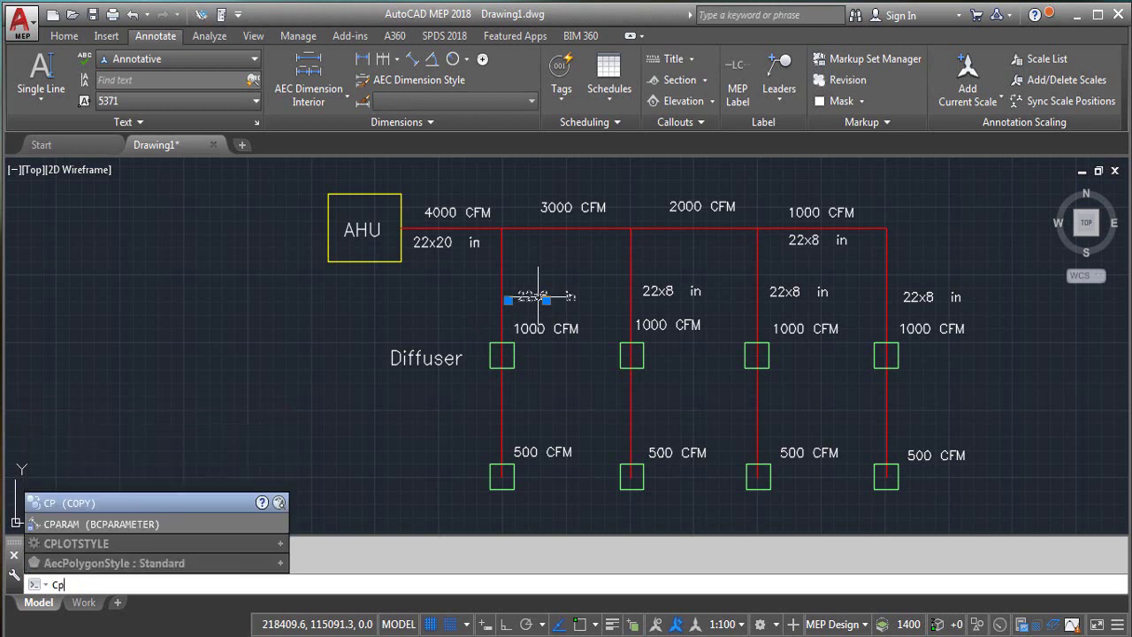
type("p")
key("Return")
left_click(538, 296)
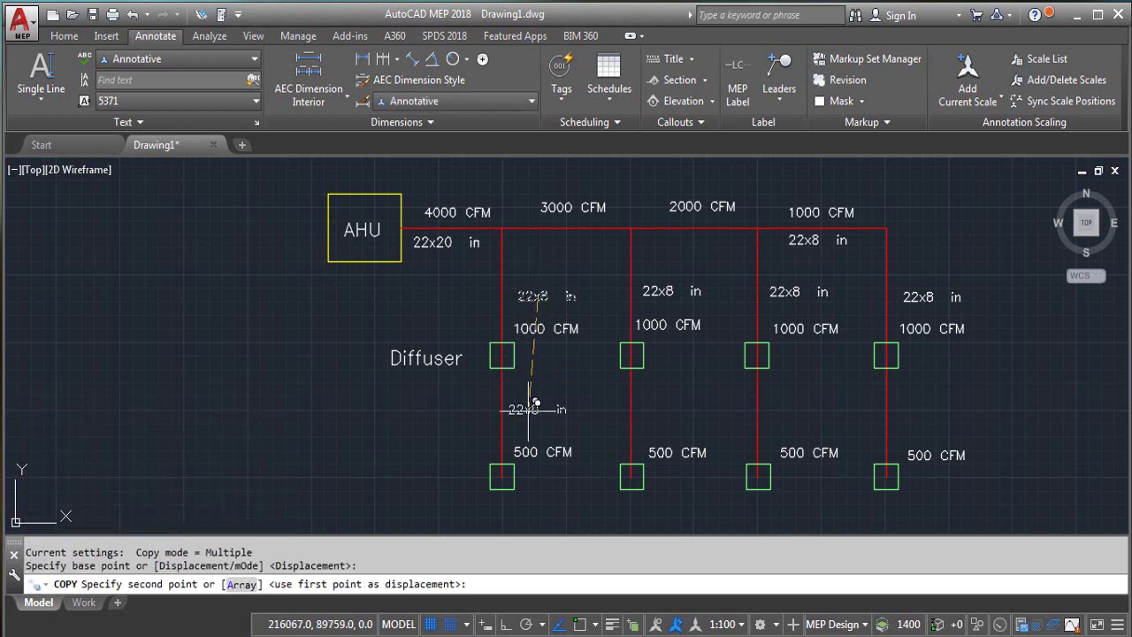
left_click(528, 410)
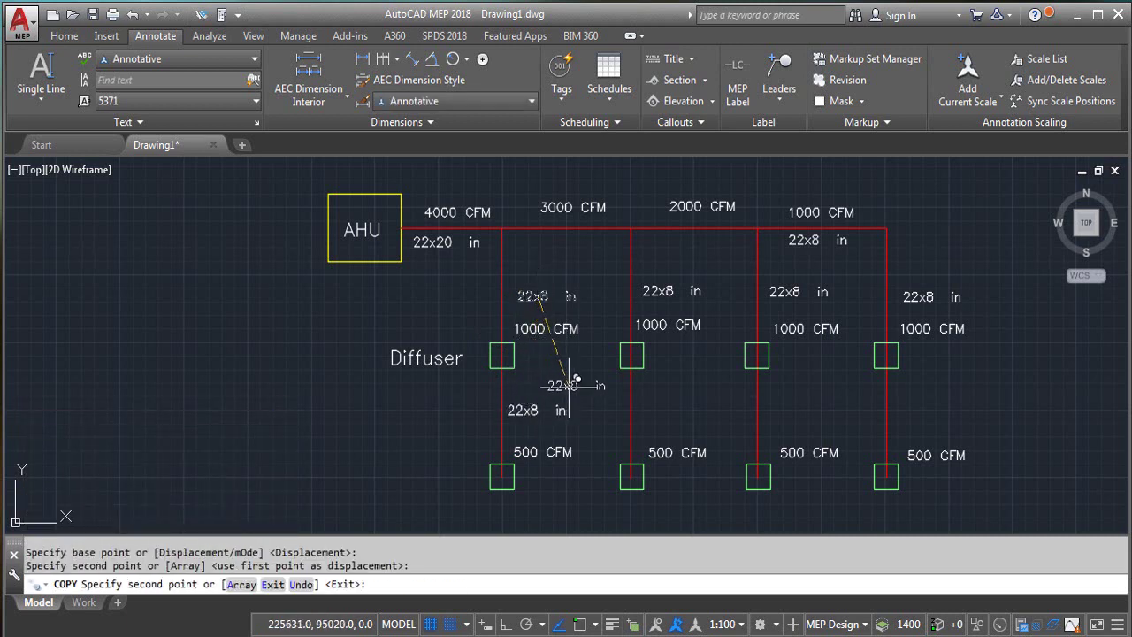
key("Escape")
Edit that copied label to read 22x4 in.
left_click(530, 411)
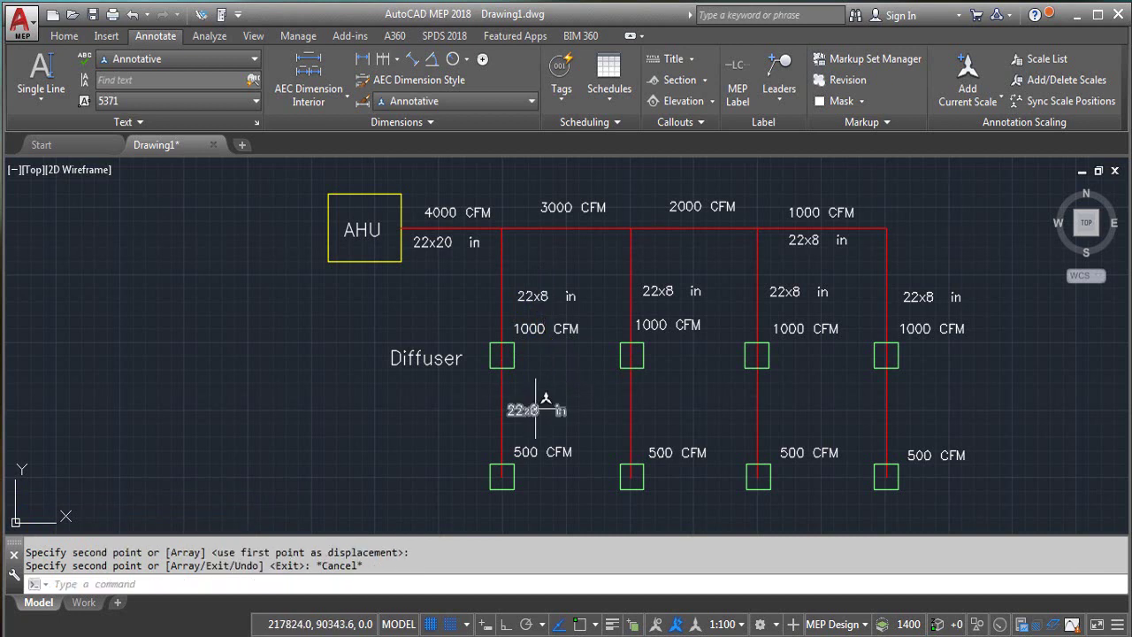
double_click(538, 411)
left_click(554, 411)
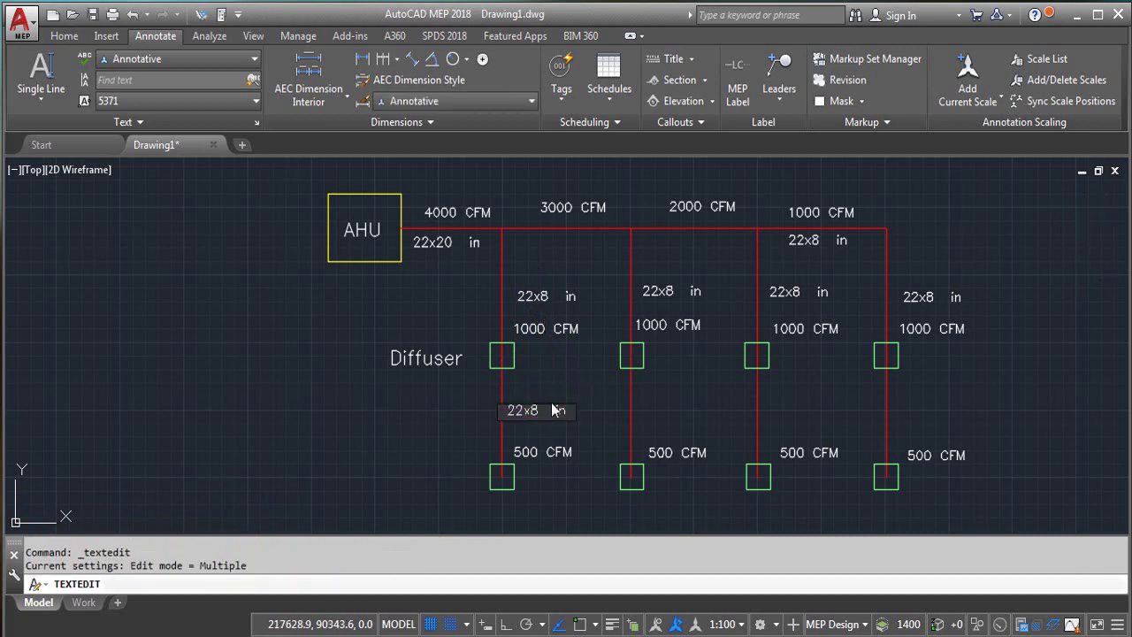
key("BackSpace")
type("4")
left_click(611, 380)
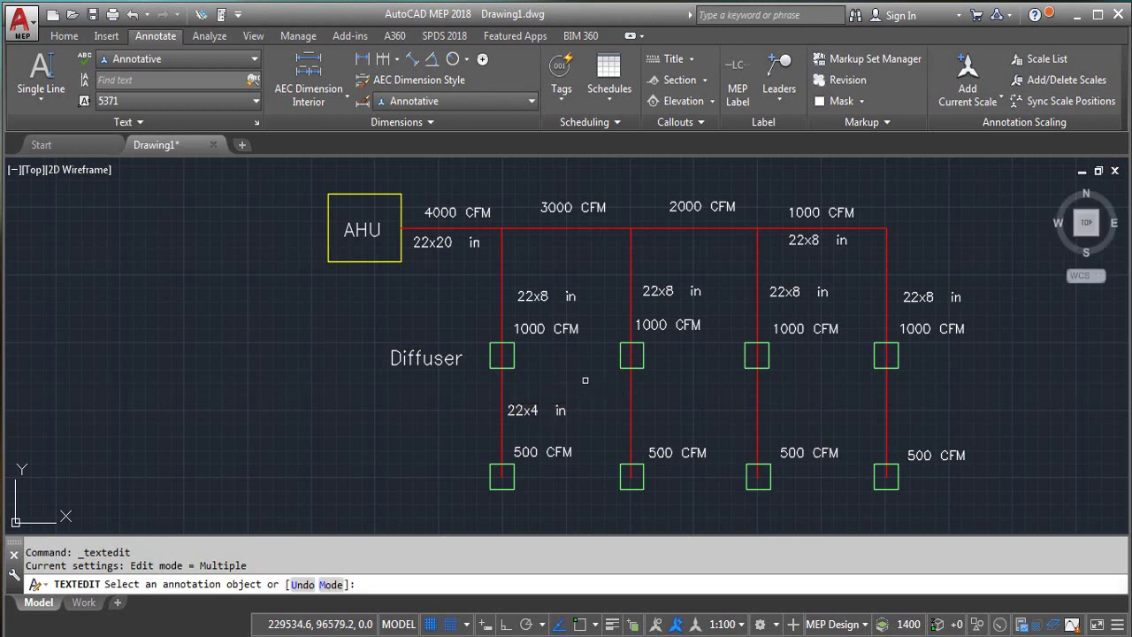
key("Escape")
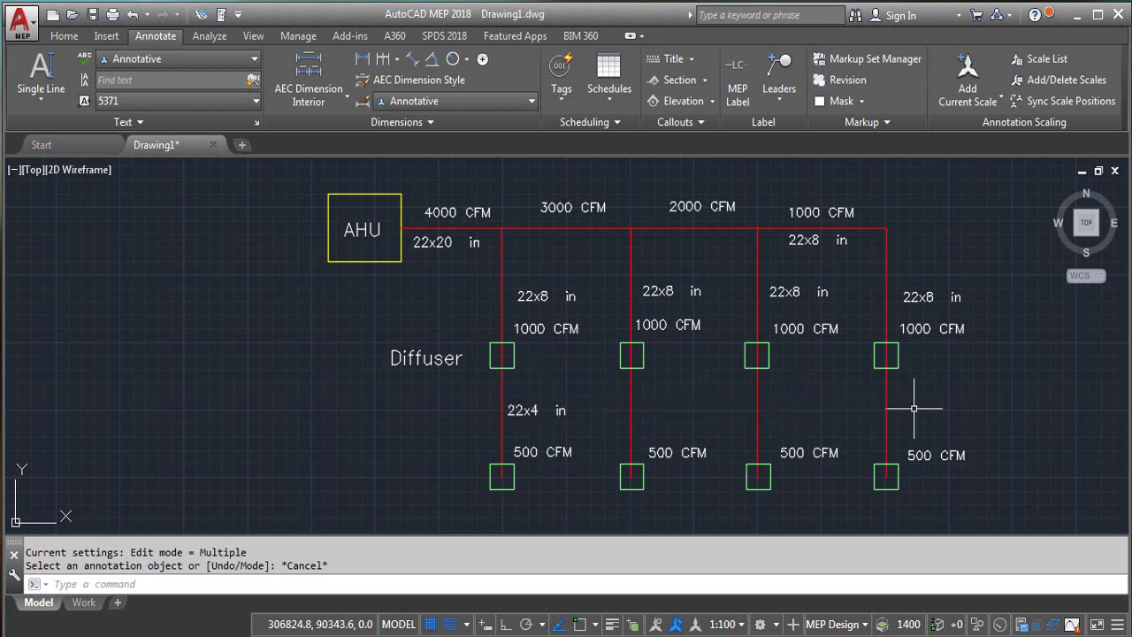
Copy the 22x4 in label onto the second, third and fourth lower branches and save.
type("c")
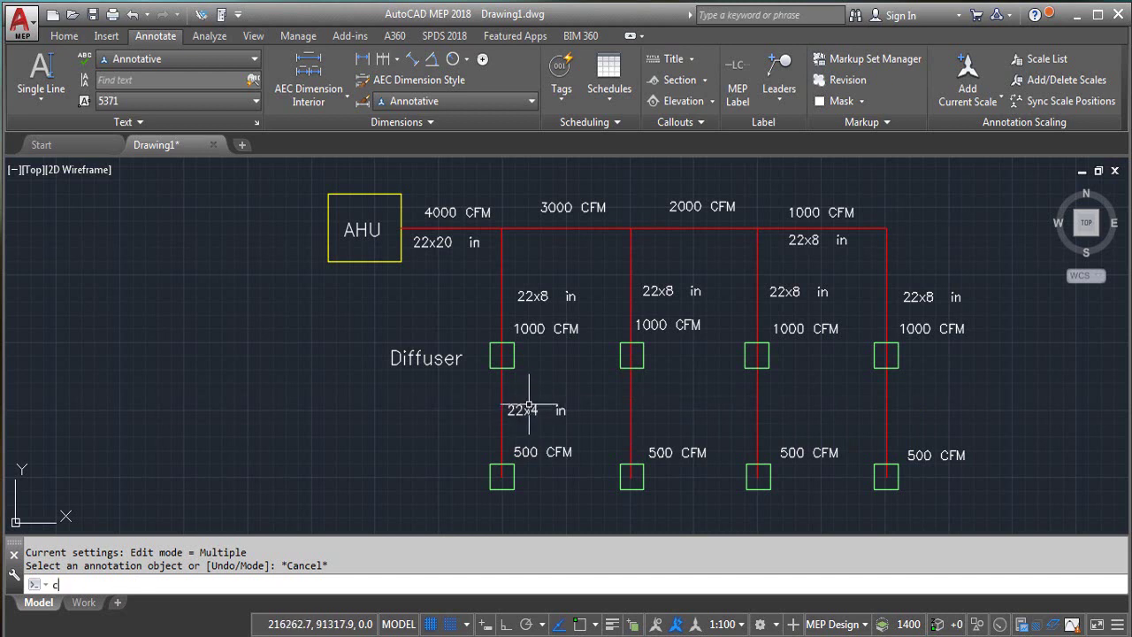
key("Escape")
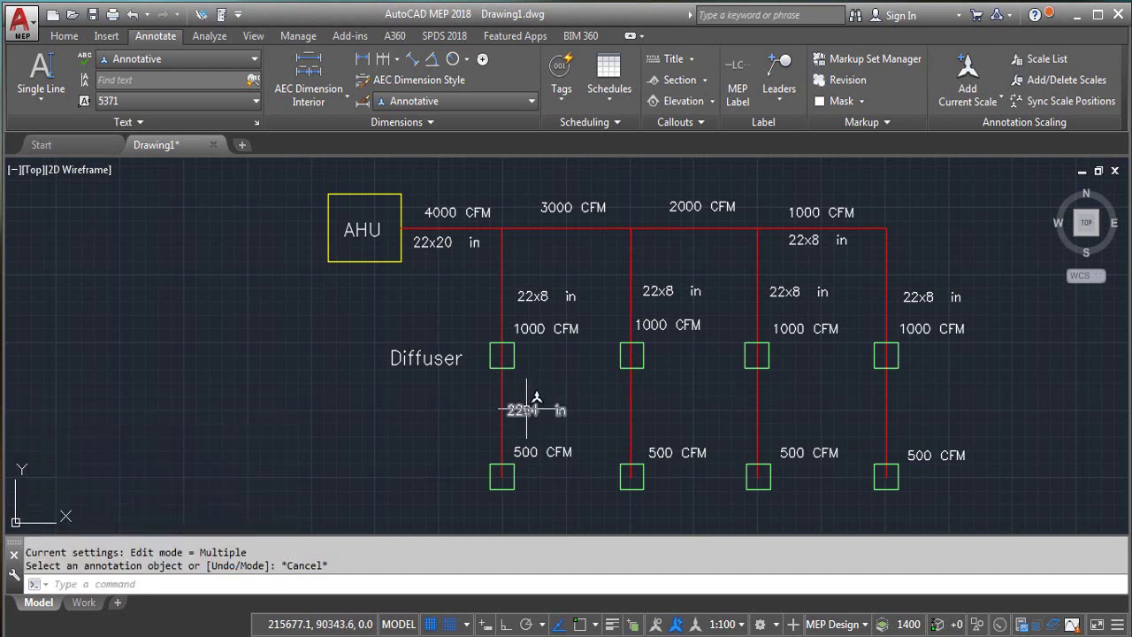
left_click(531, 410)
type("cp")
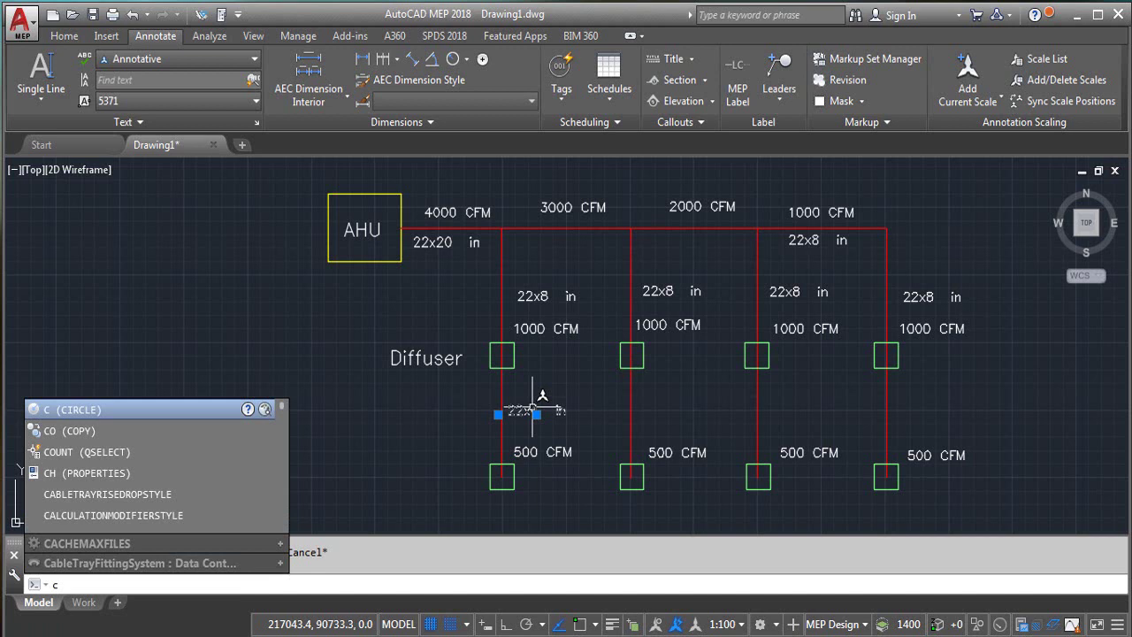
key("Return")
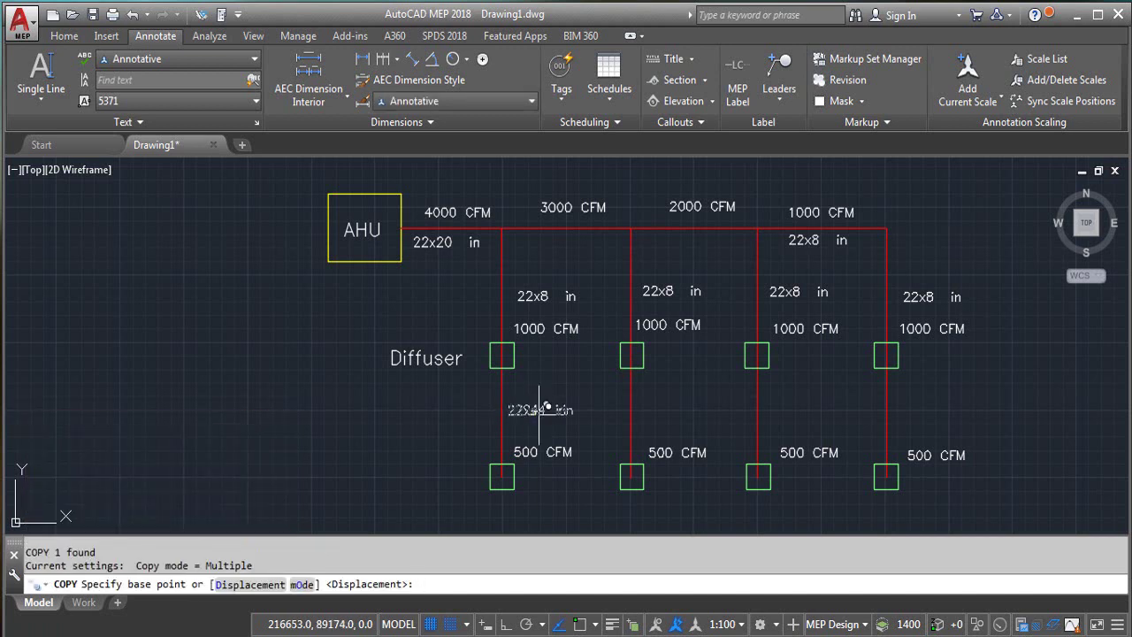
left_click(533, 411)
left_click(664, 416)
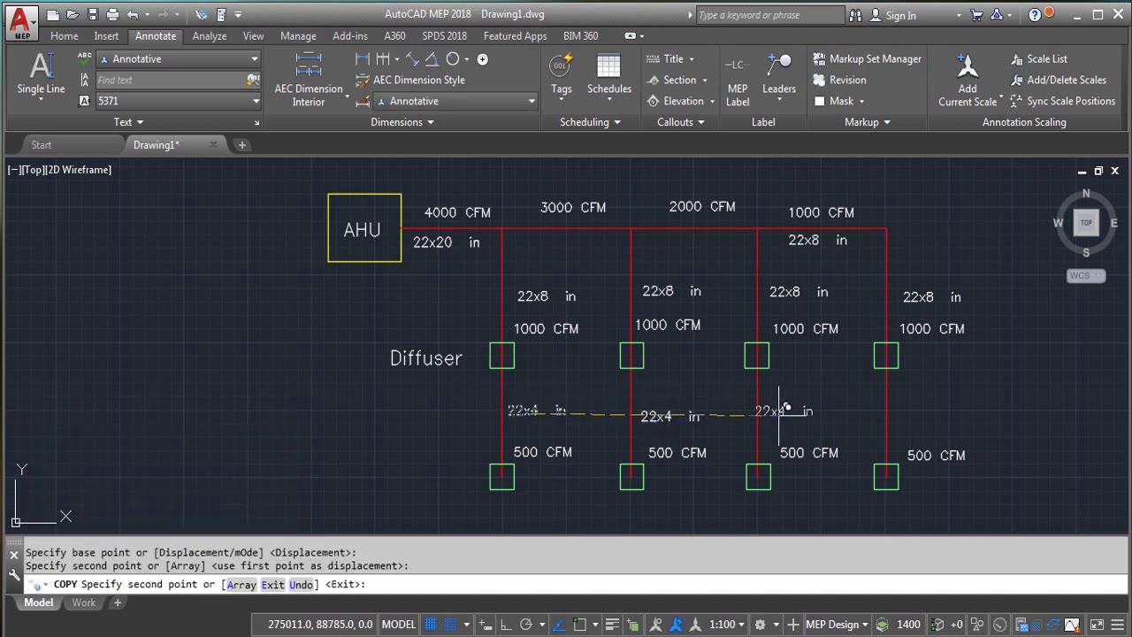
left_click(788, 415)
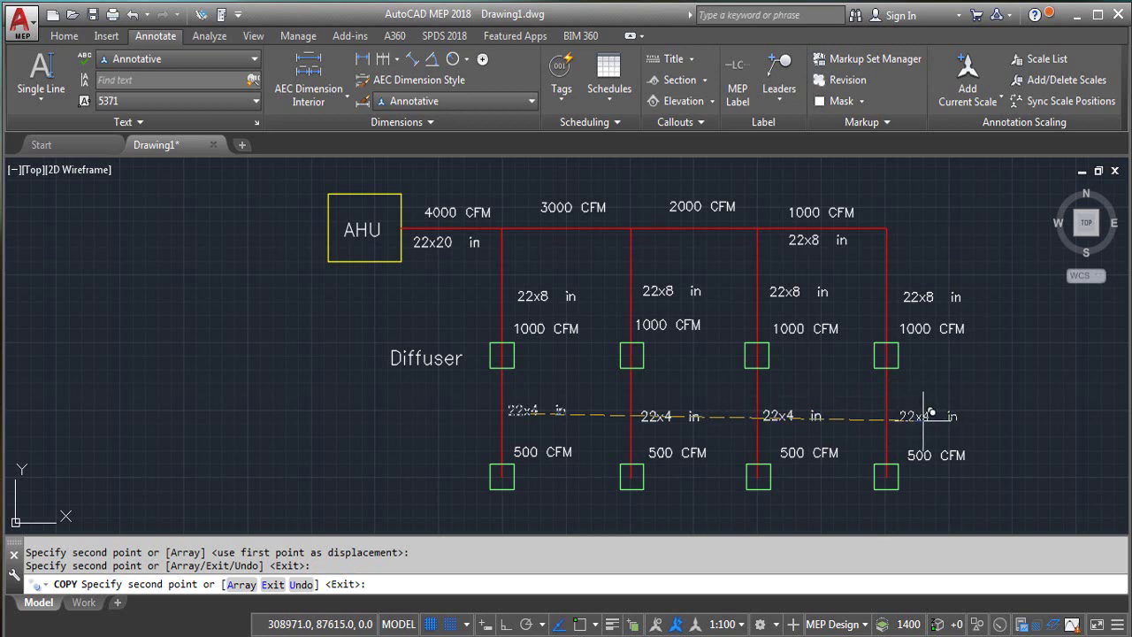
left_click(929, 411)
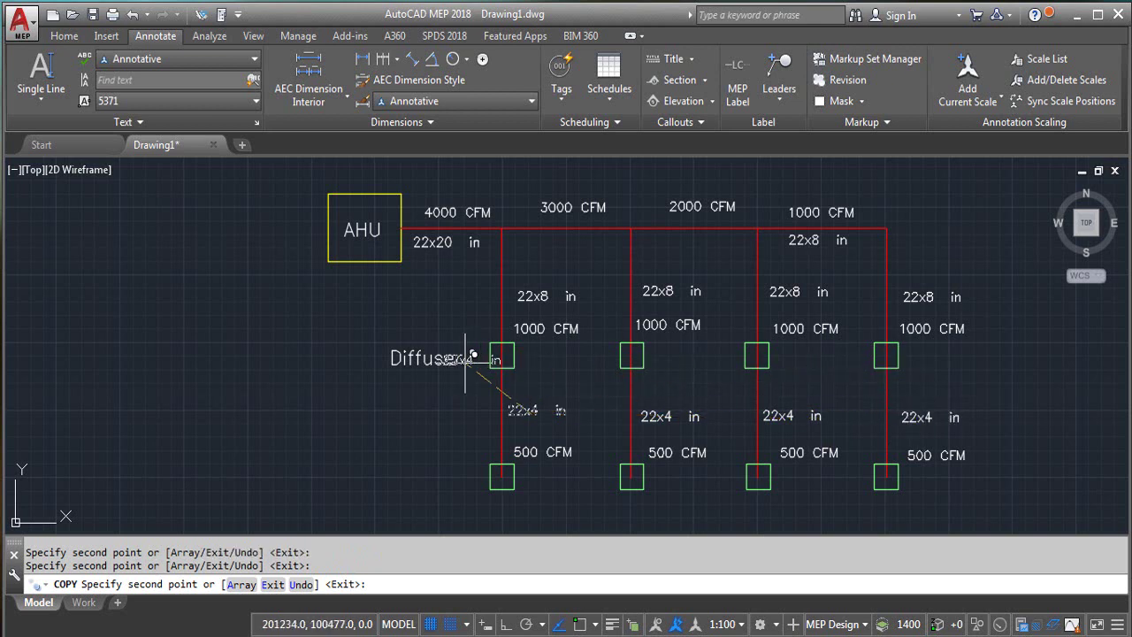
key("Escape")
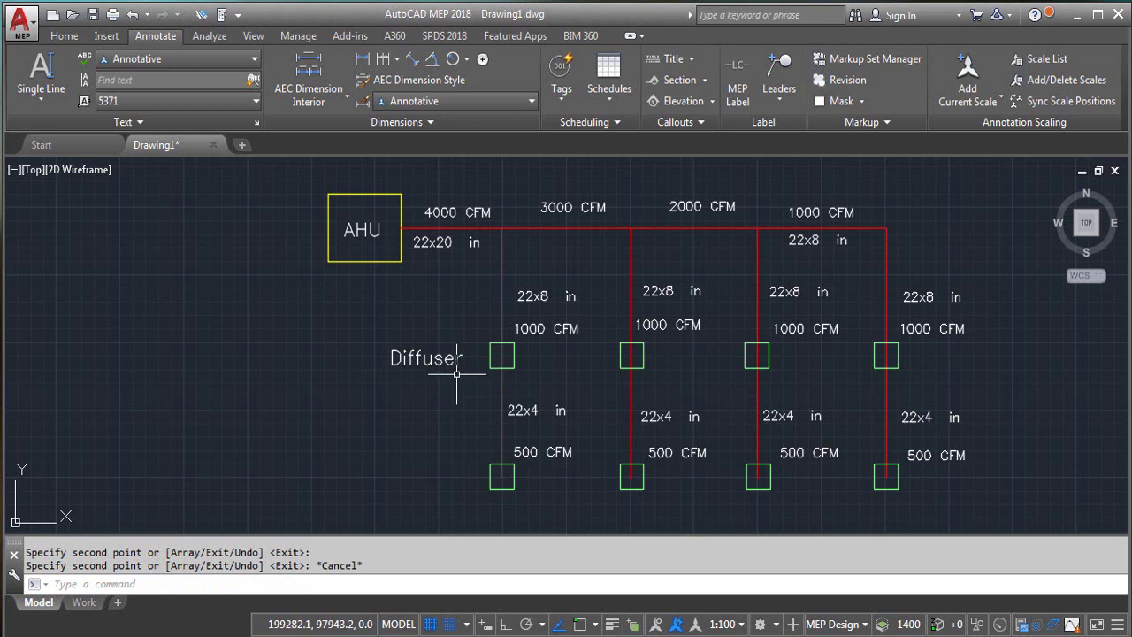
key("ctrl+s")
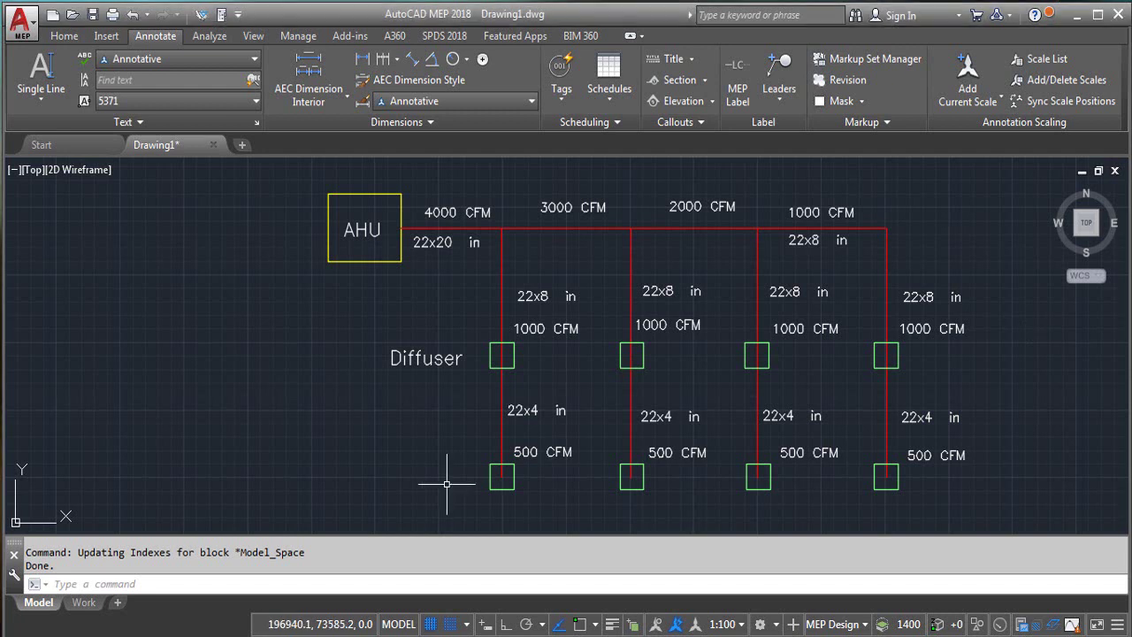
Calculate 22/20 and mark the 22x20 in main size as checked.
key("XF86Calculator")
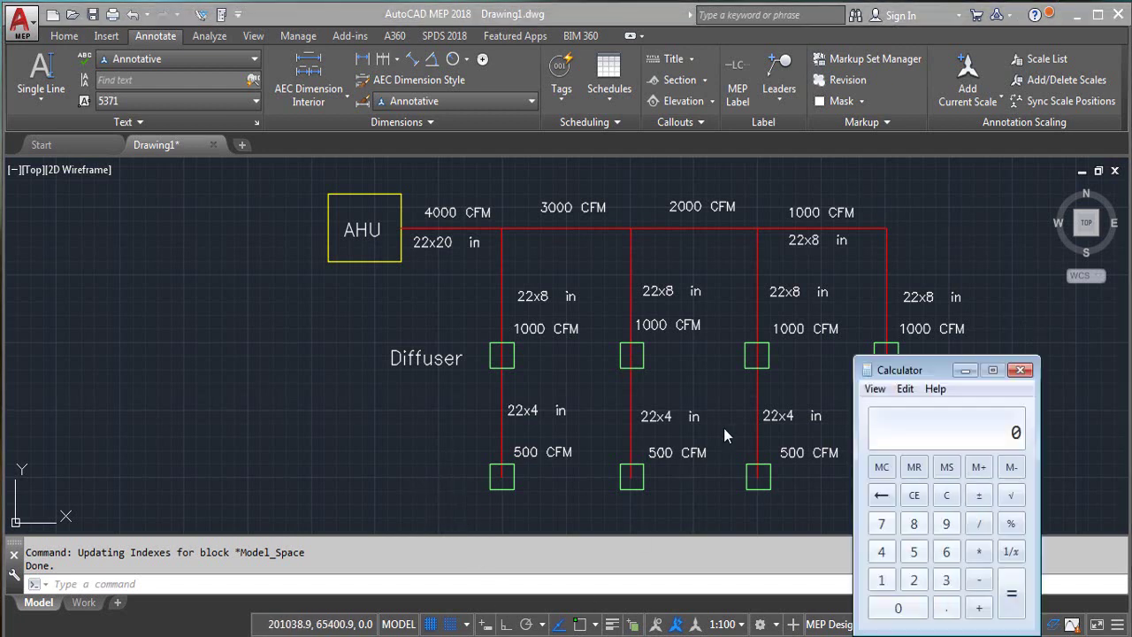
left_click(914, 579)
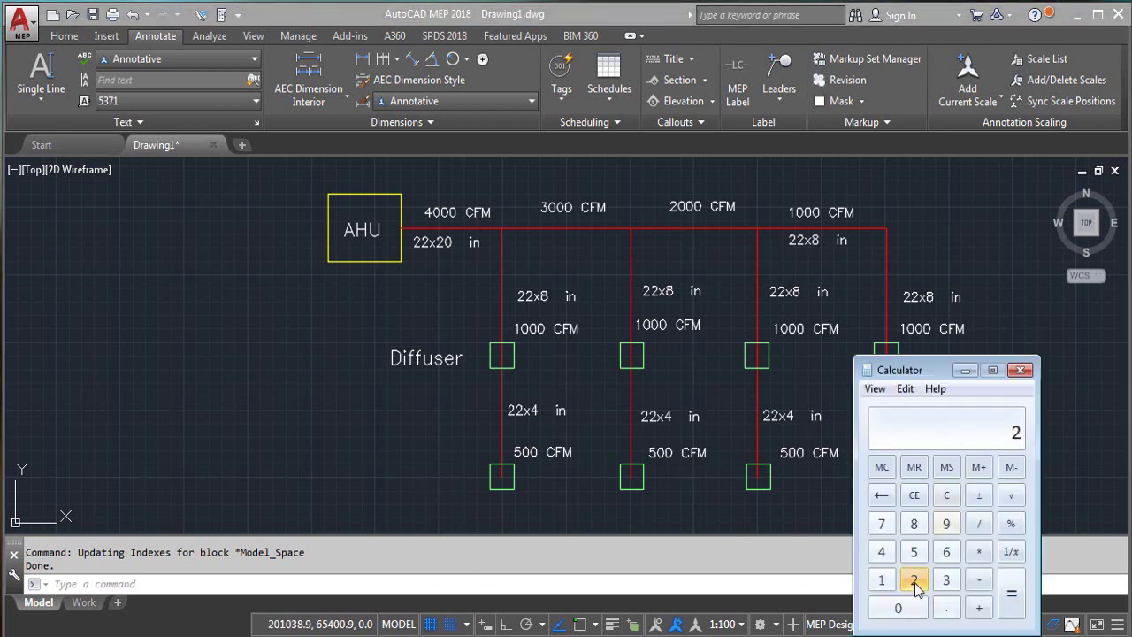
left_click(913, 579)
left_click(976, 525)
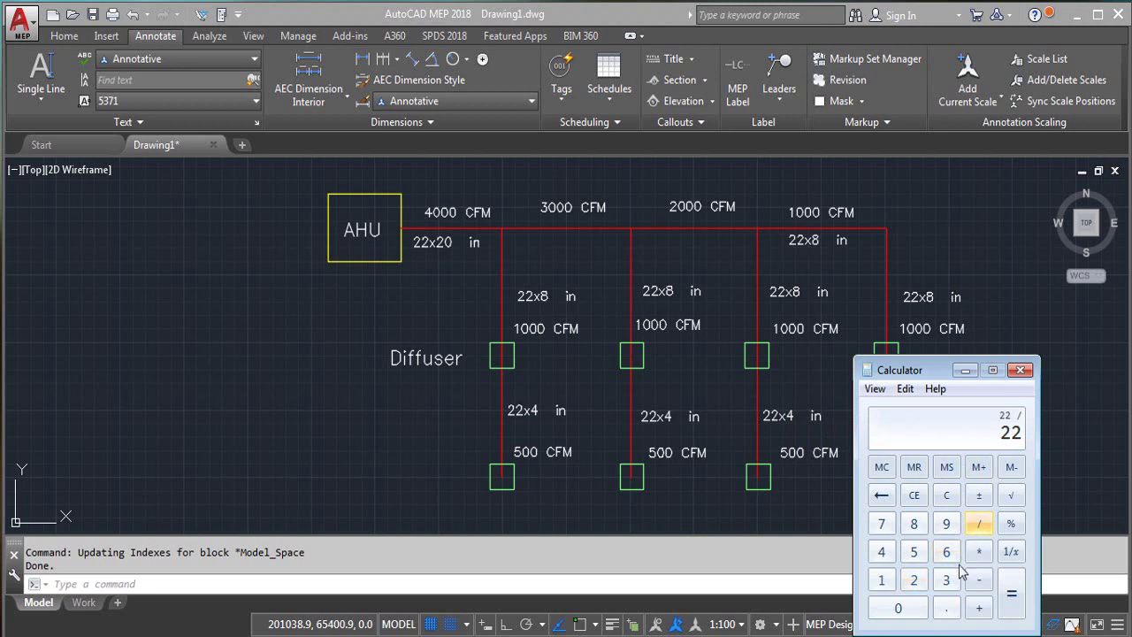
left_click(913, 579)
left_click(897, 608)
left_click(1011, 590)
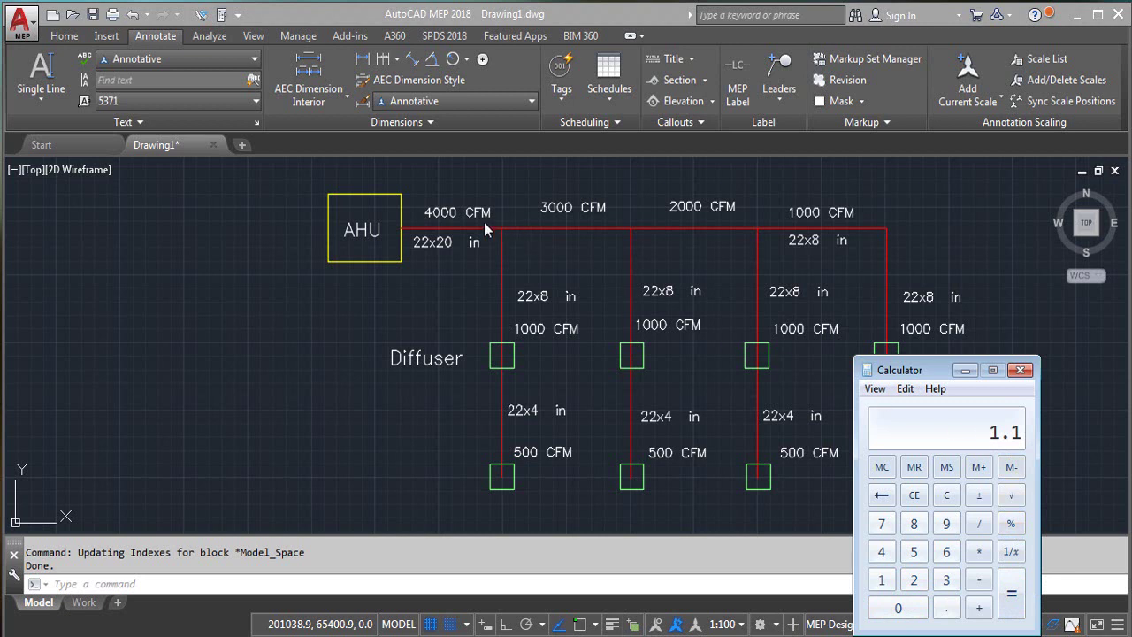
left_click(427, 246)
mouse_move(390, 277)
left_mouse_down()
mouse_move(434, 285)
mouse_move(482, 237)
left_mouse_up()
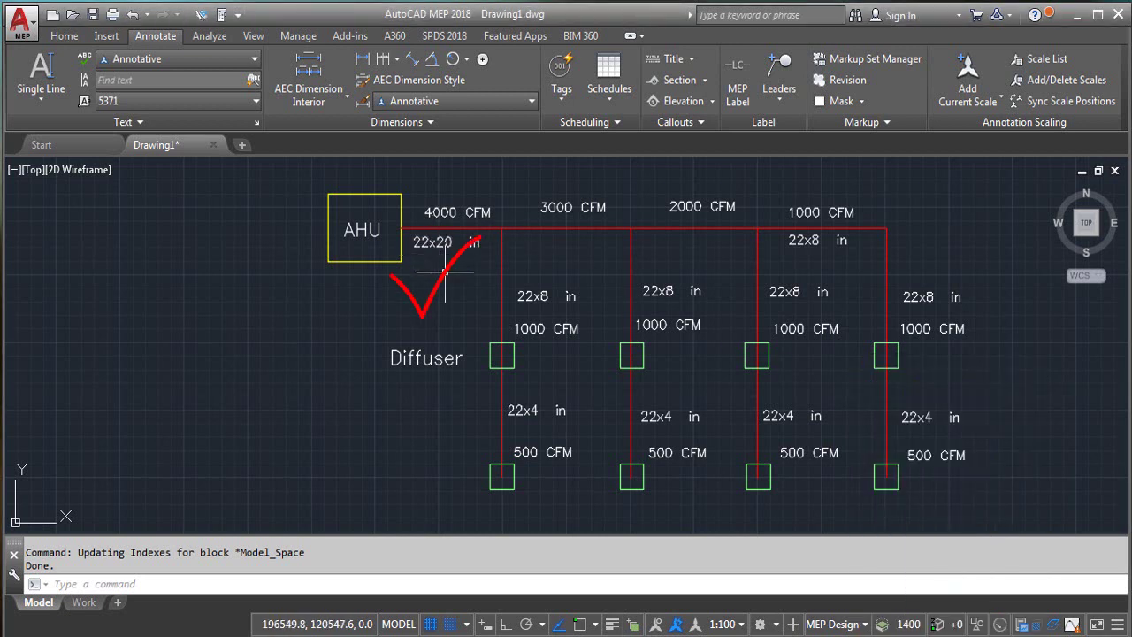
Calculate 22/8 and mark the first branch's 22x8 in size as checked.
left_click(846, 633)
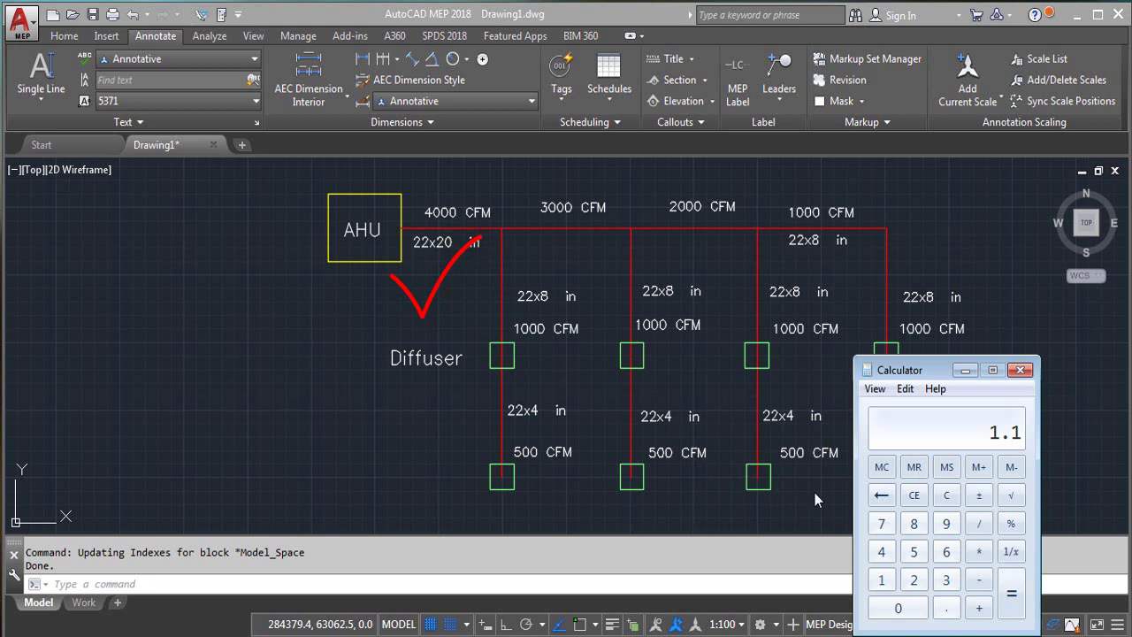
double_click(912, 580)
left_click(979, 523)
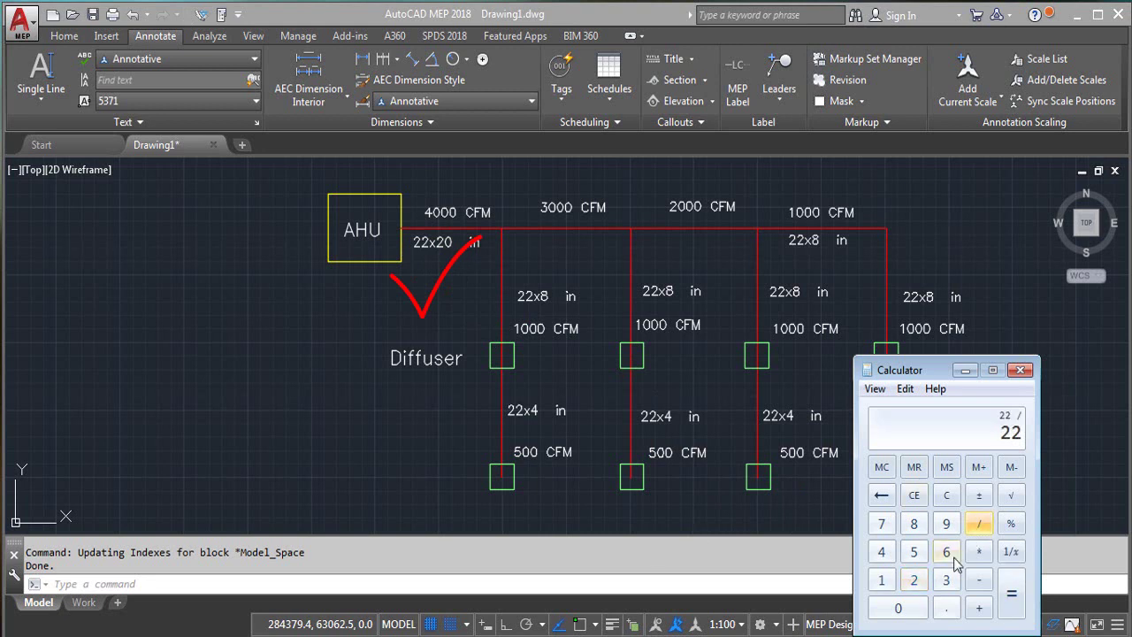
left_click(913, 523)
left_click(1012, 594)
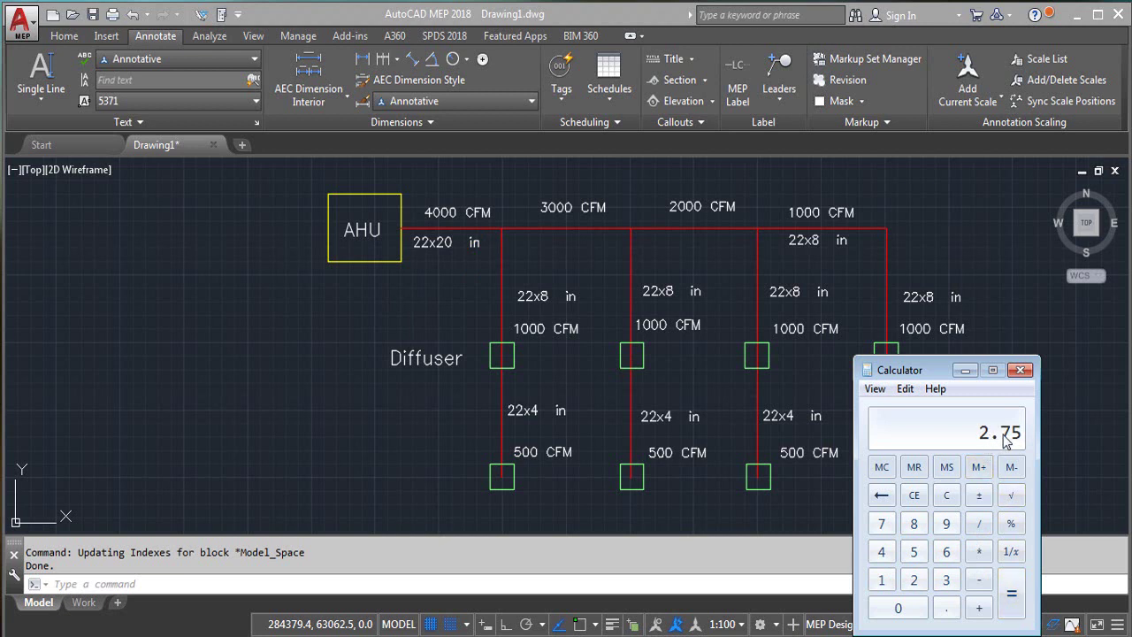
left_click(483, 302)
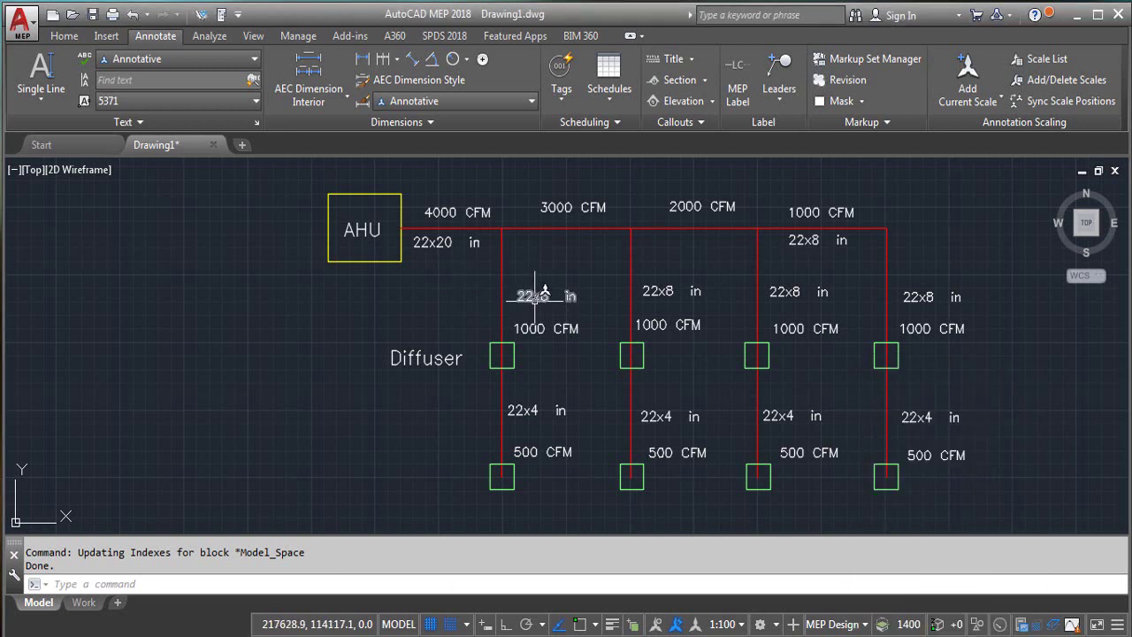
mouse_move(501, 300)
left_mouse_down()
mouse_move(543, 322)
mouse_move(590, 261)
left_mouse_up()
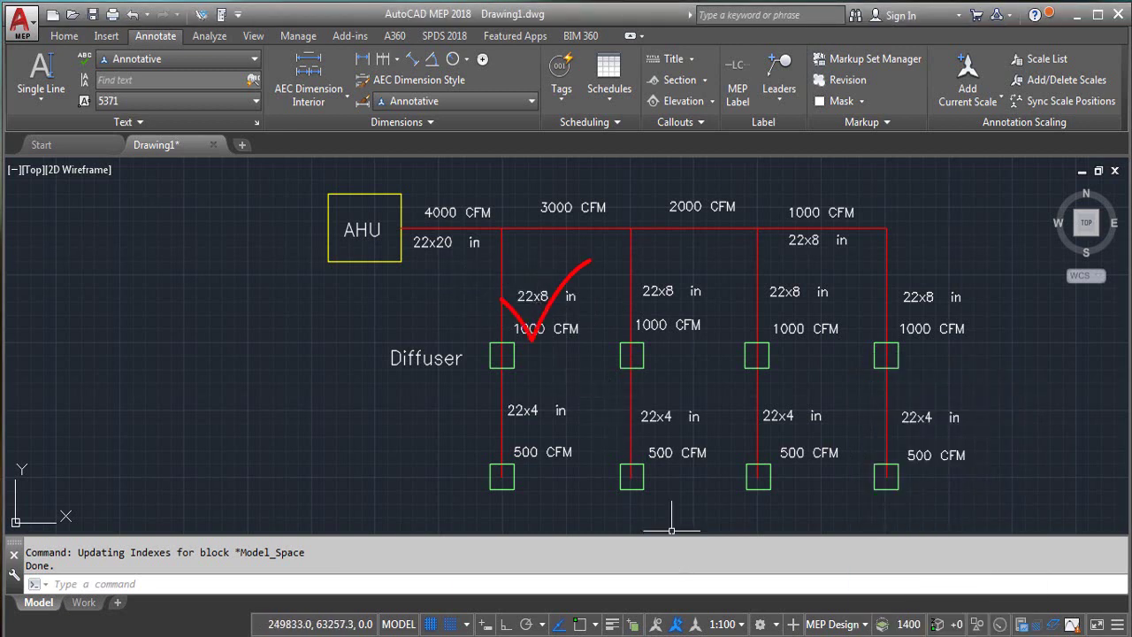
Calculate the 22/4 aspect ratio for the lower branch runs.
key("alt+Tab")
left_click(910, 579)
left_click(911, 579)
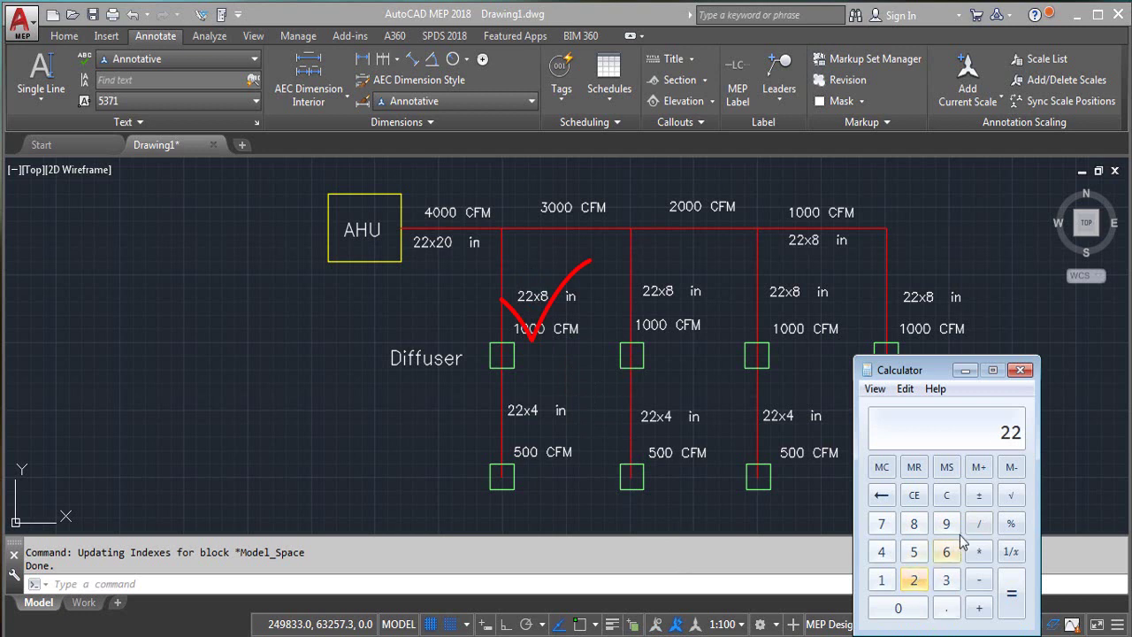
left_click(978, 523)
left_click(883, 551)
left_click(1010, 592)
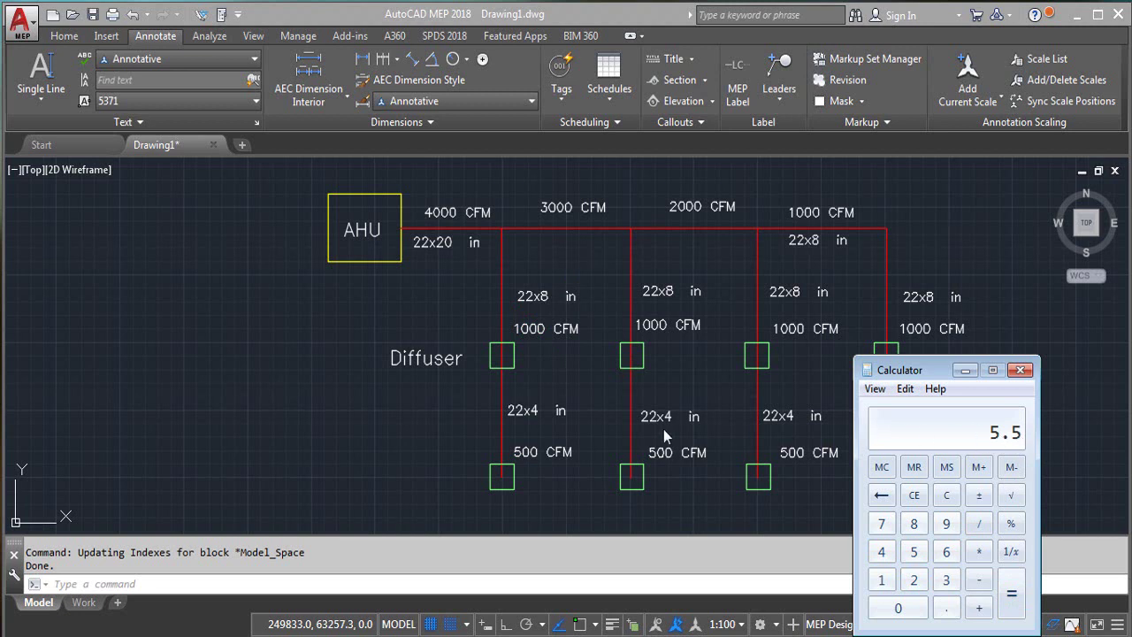
left_click(540, 399)
Calculate 22/6, giving 3.666666666666667.
double_click(914, 579)
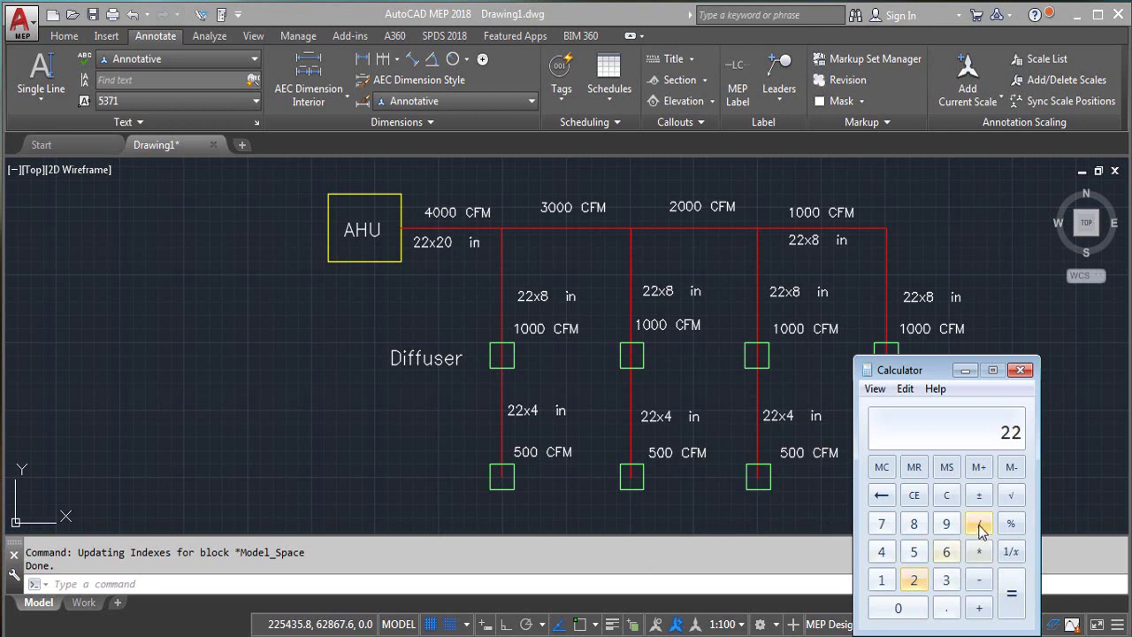
left_click(979, 523)
left_click(946, 551)
left_click(1011, 593)
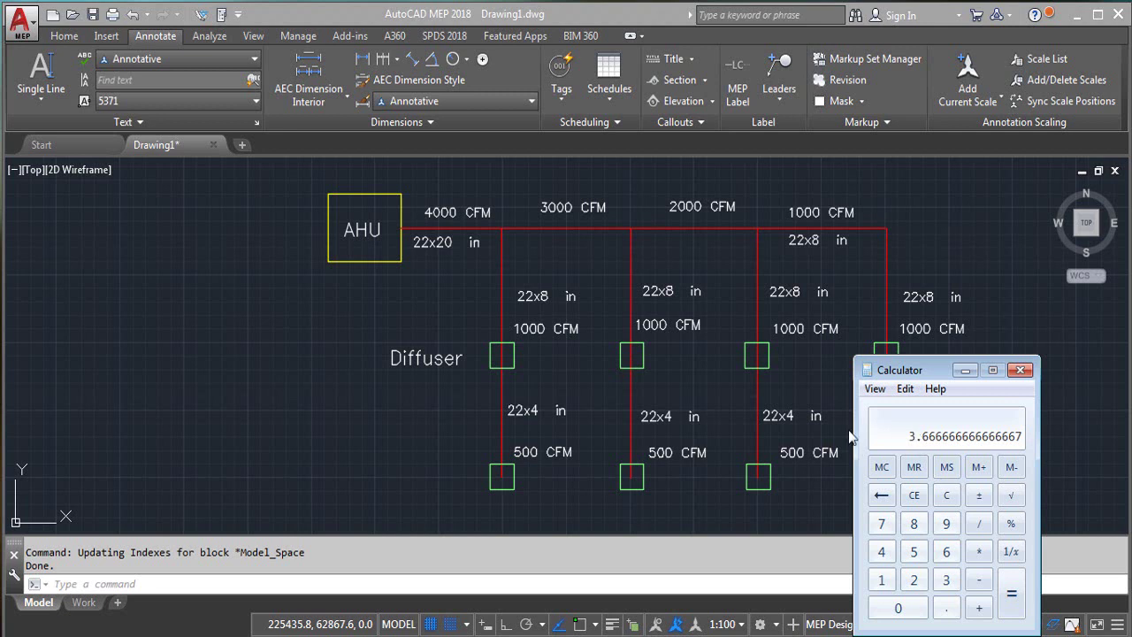
Relabel the first and second lower branches from 22x4 in to 22x6 in.
left_click(576, 435)
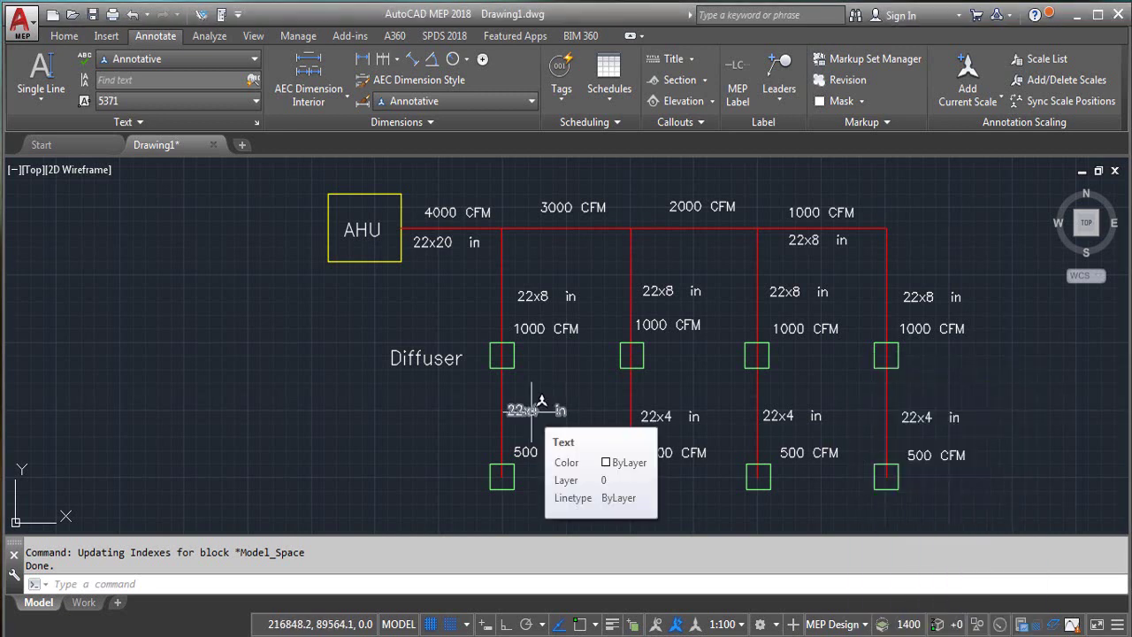
double_click(541, 405)
left_click(540, 410)
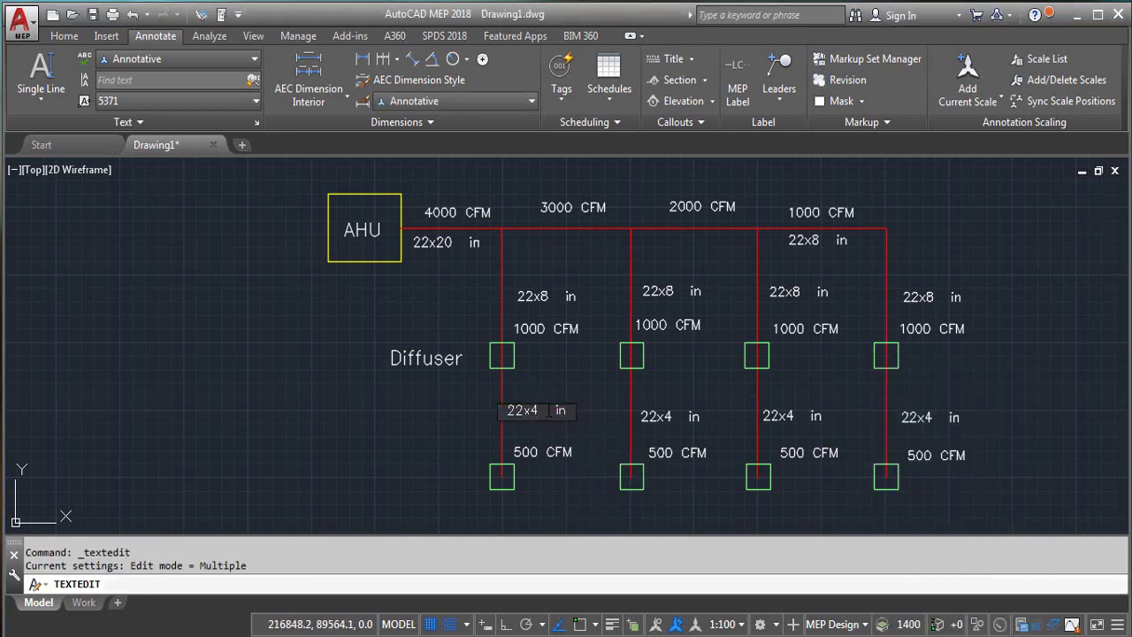
key("BackSpace")
type("6")
left_click(547, 433)
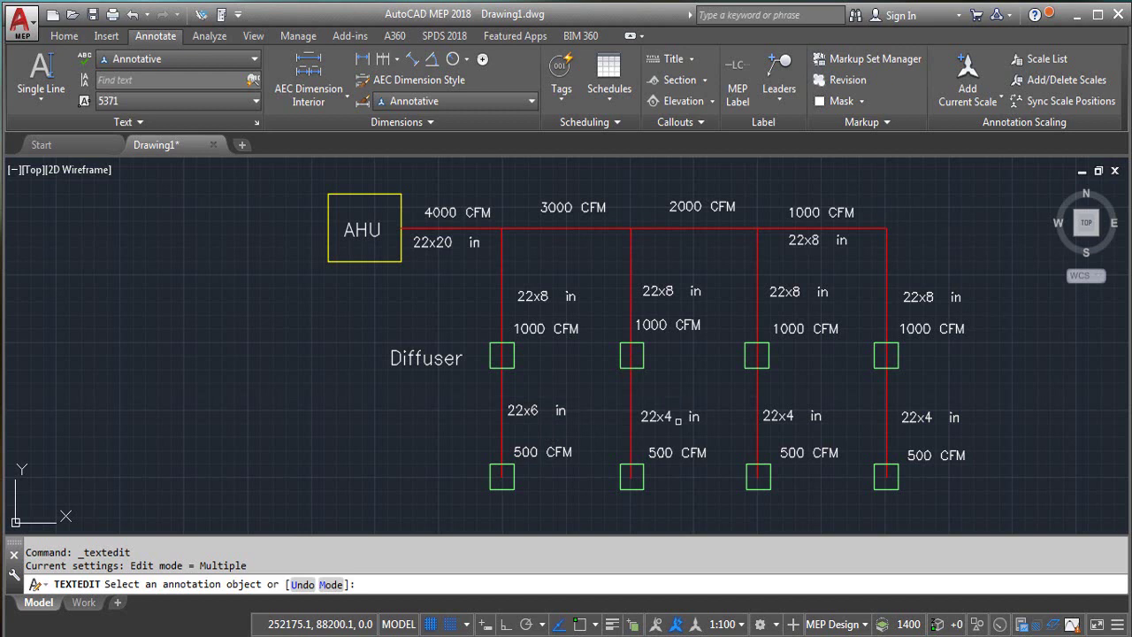
left_click(672, 419)
left_click(674, 421)
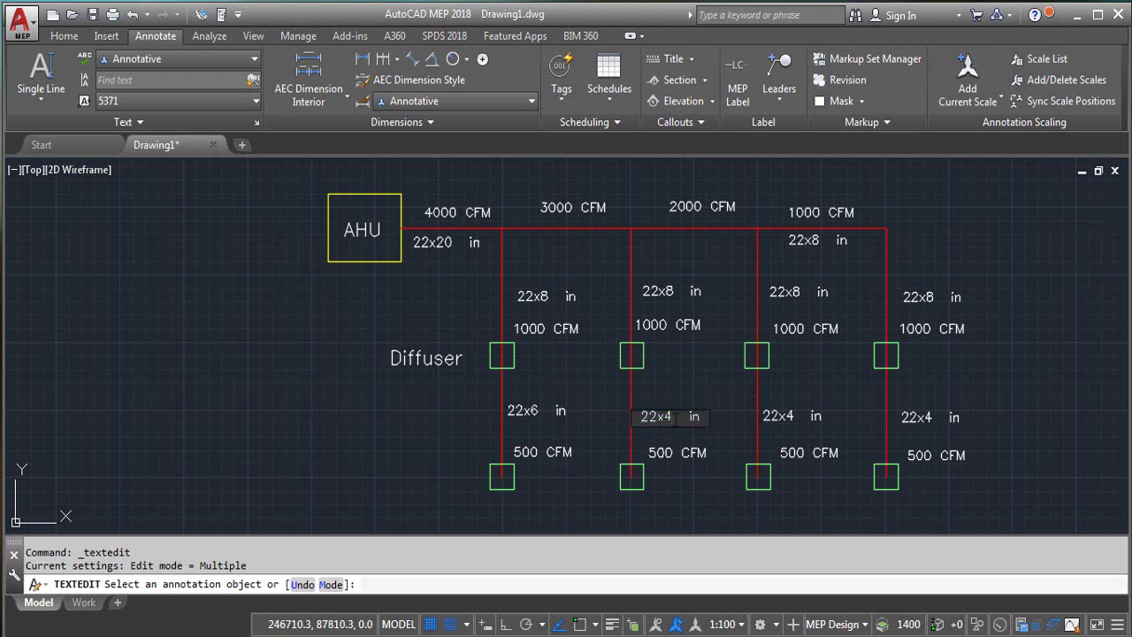
key("BackSpace")
type("6")
left_click(690, 395)
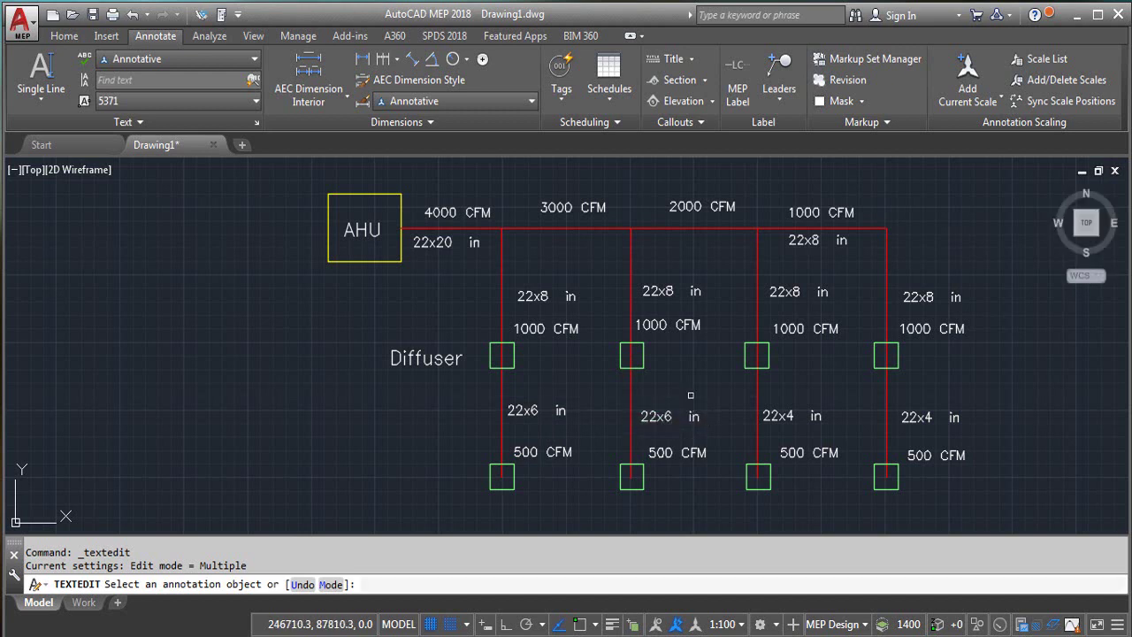
Relabel the third and fourth lower branches from 22x4 in to 22x6 in.
left_click(793, 418)
left_click(793, 417)
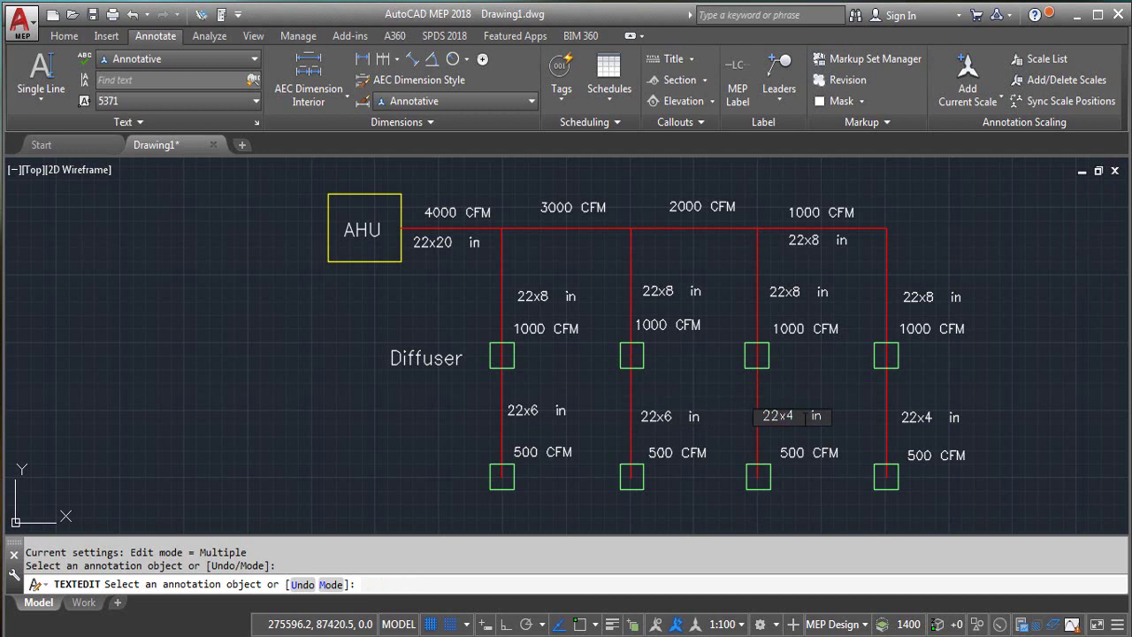
key("BackSpace")
type("6")
left_click(837, 407)
left_click(936, 419)
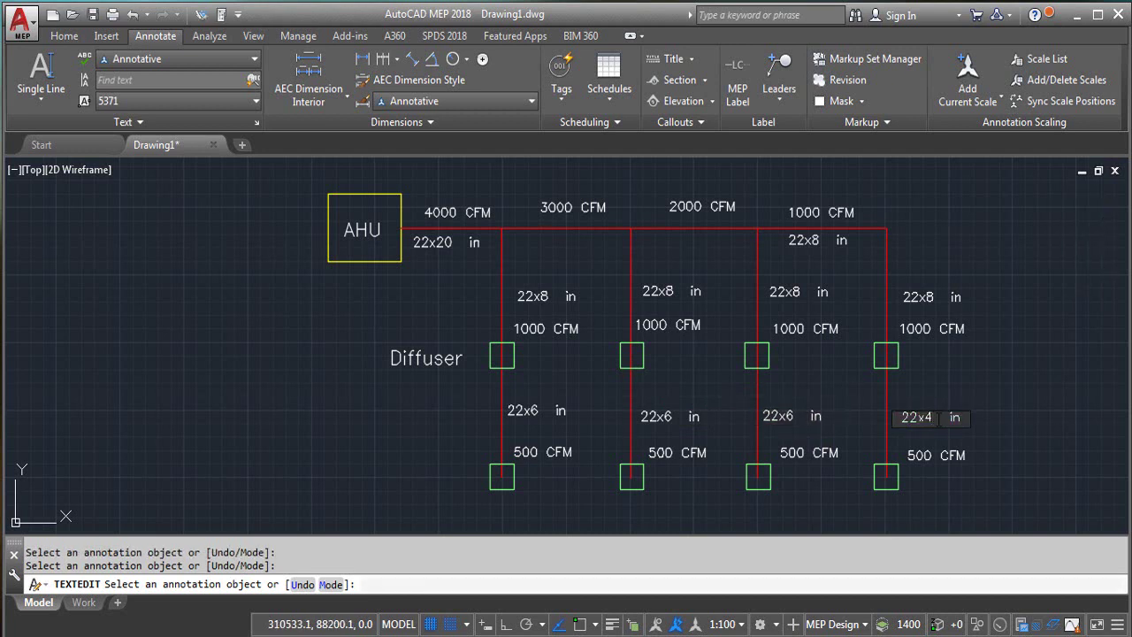
key("BackSpace")
type("6")
left_click(948, 382)
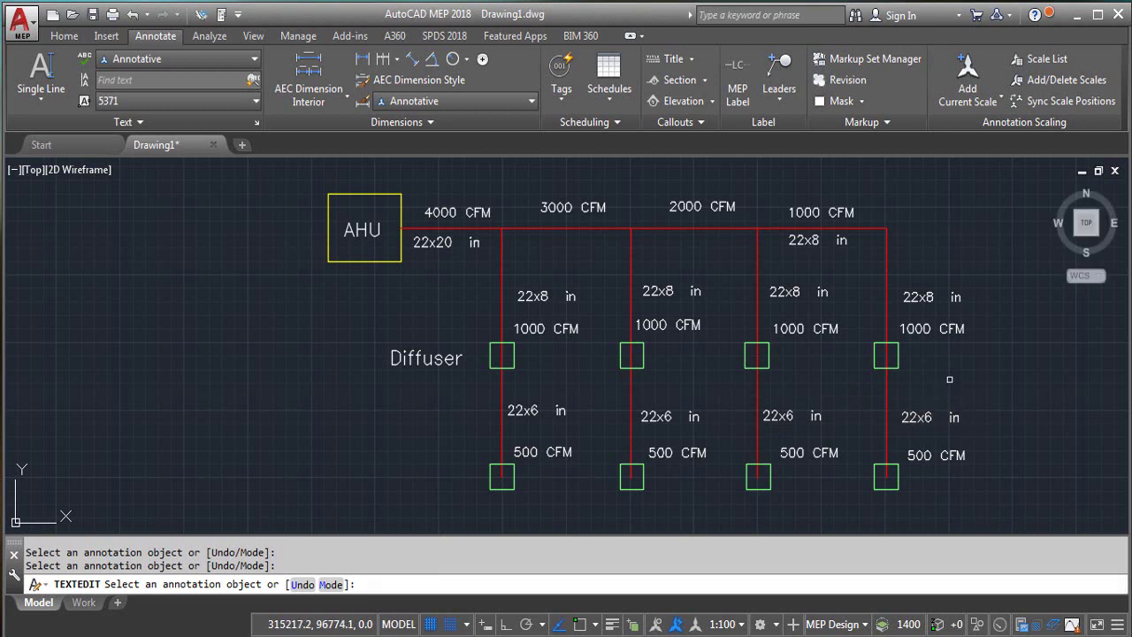
key("Return")
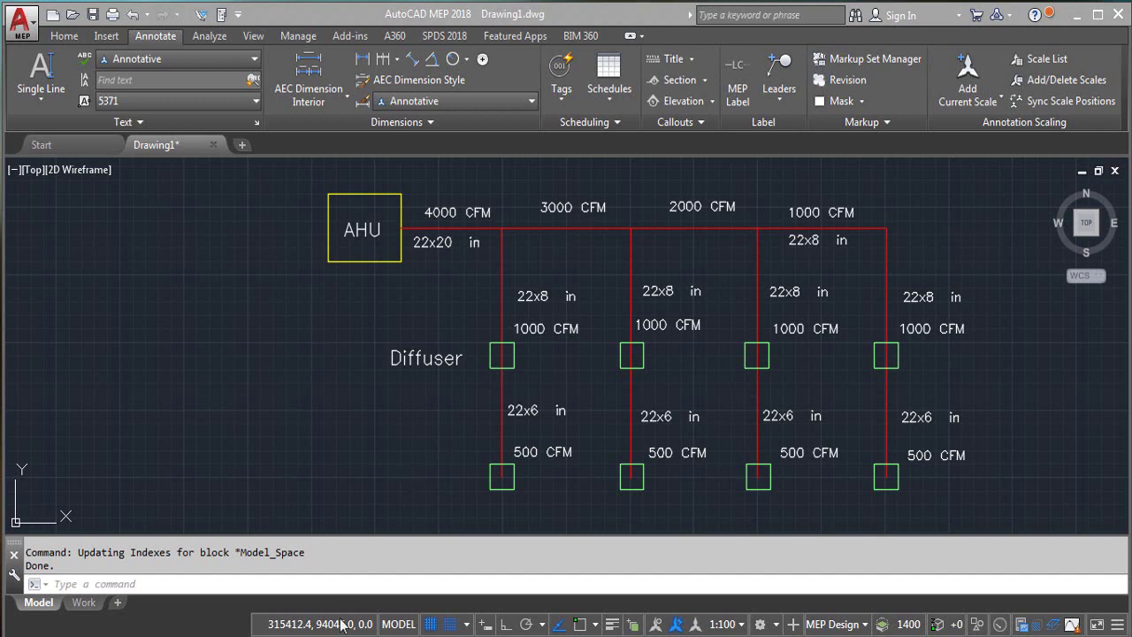
key("alt+Tab")
Enter a 3000 cfm flow rate, giving a 22 x 15 in duct size.
double_click(844, 285)
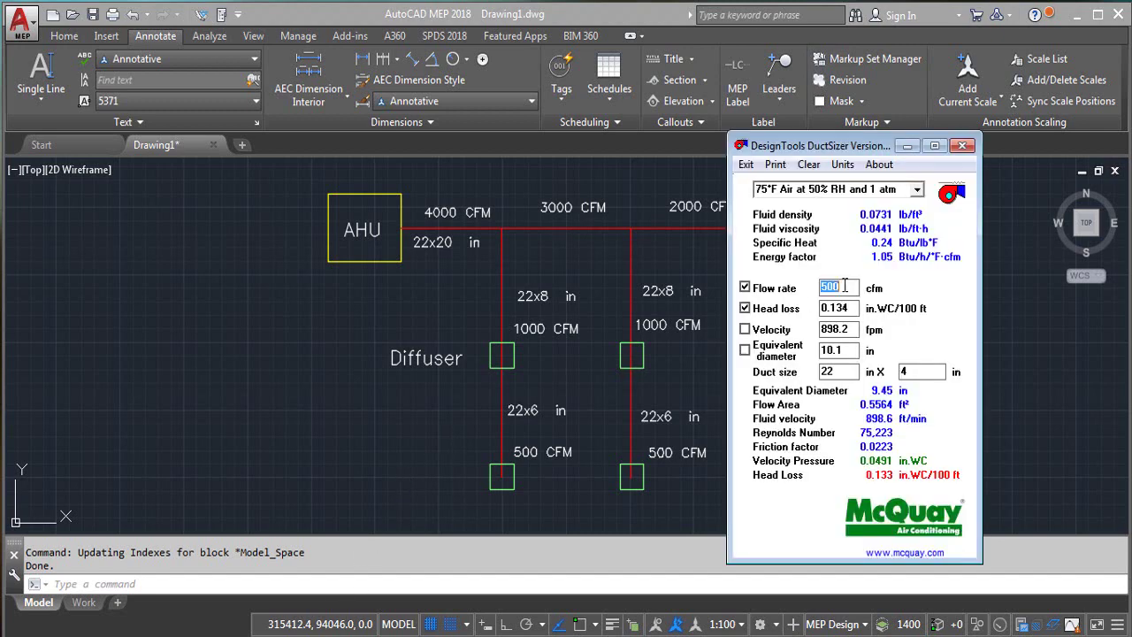
type("3000")
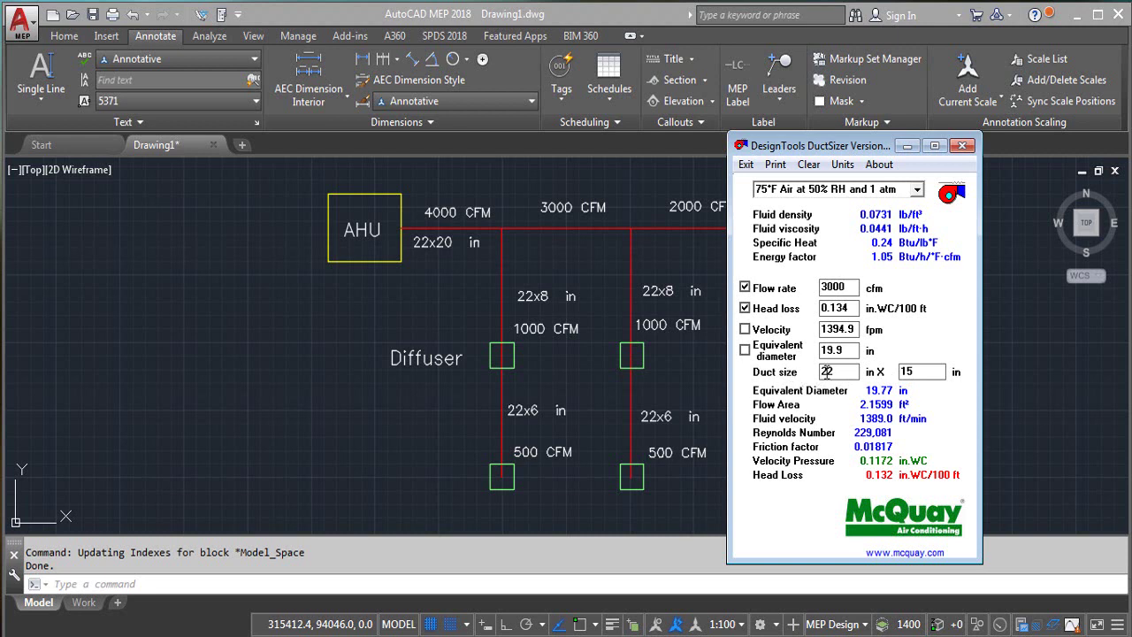
left_click(558, 260)
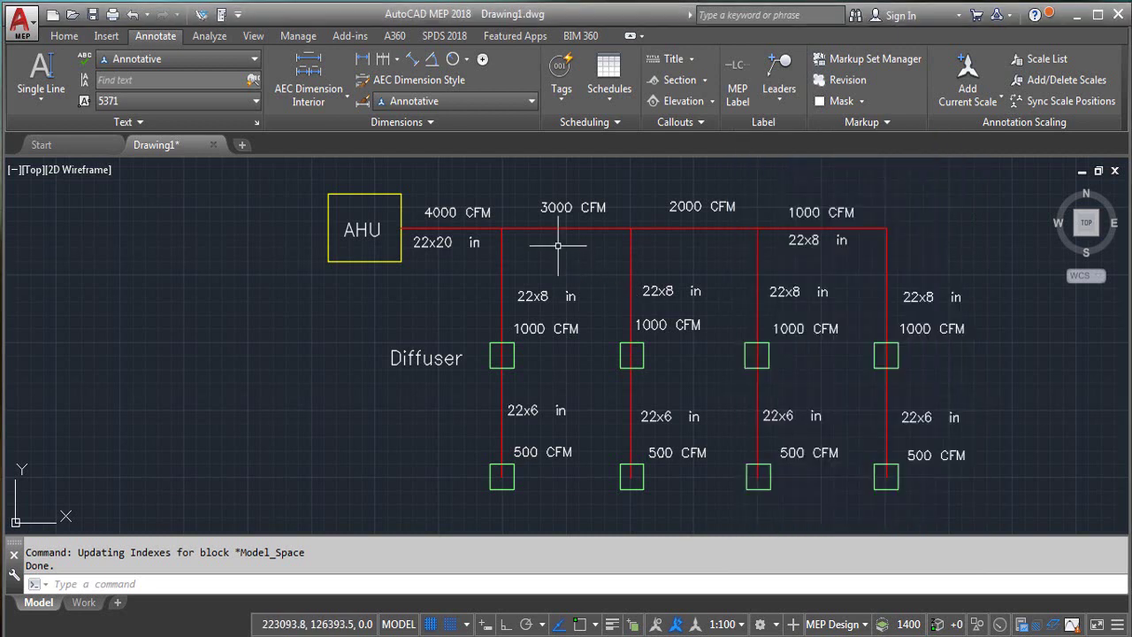
Copy the first branch's 22x8 in label onto the 3000 CFM main section.
left_click(548, 297)
type("c")
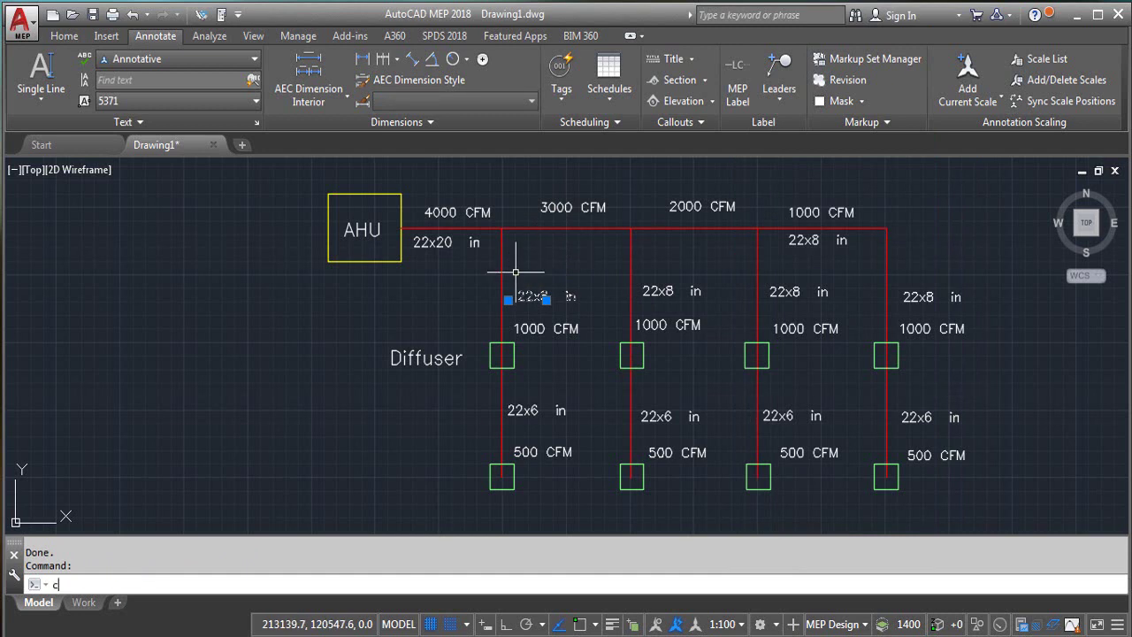
key("Return")
left_click(540, 296)
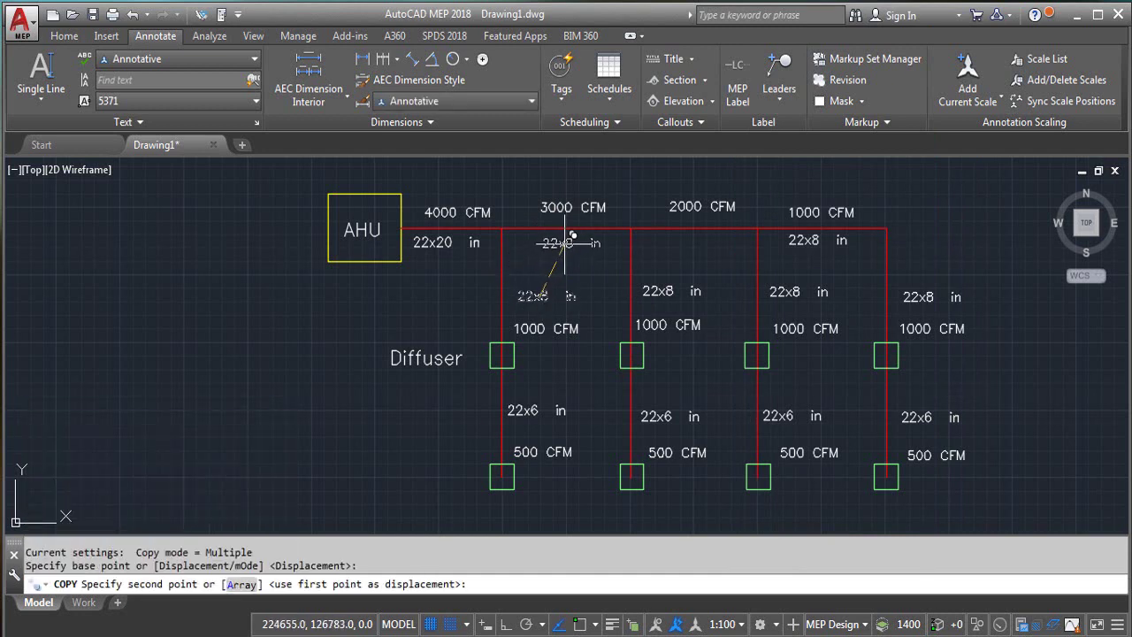
left_click(565, 241)
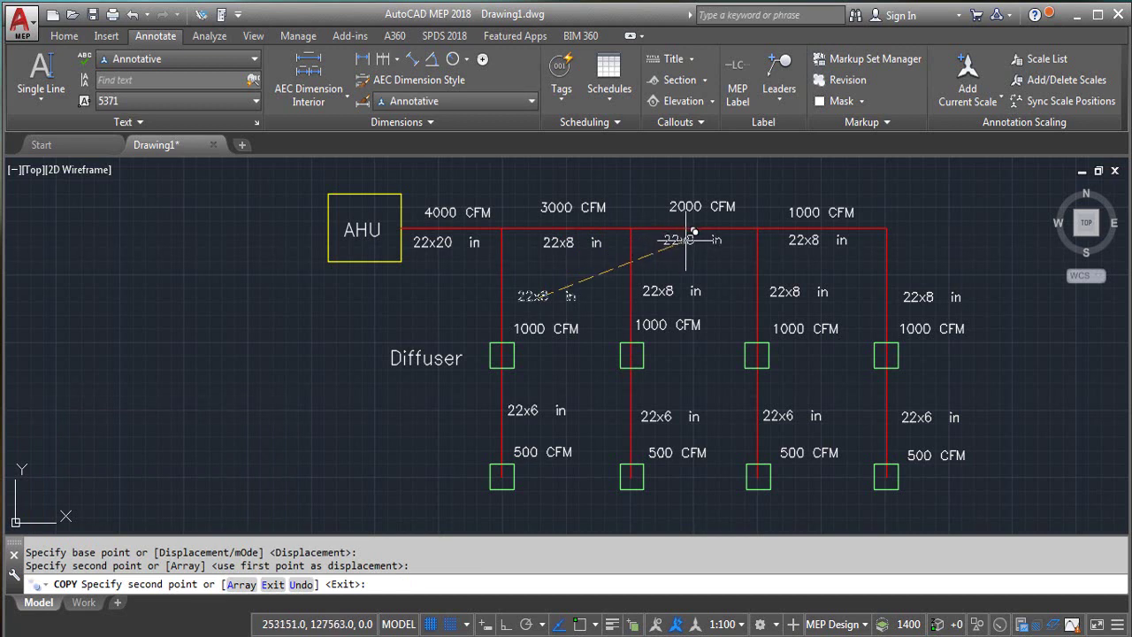
key("Escape")
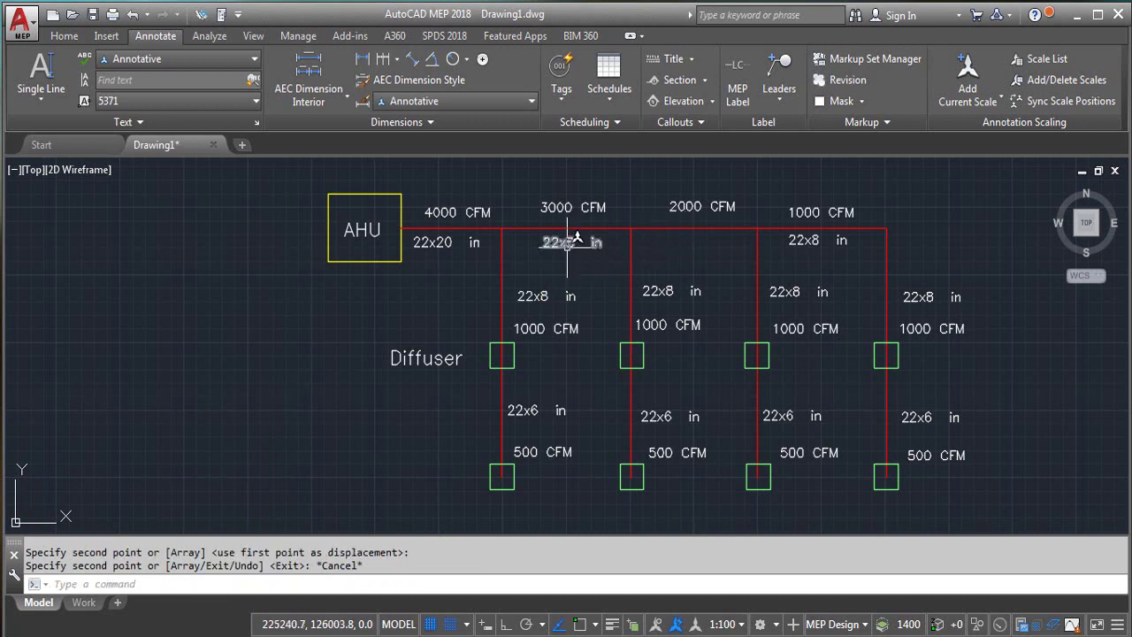
Change the copied label's text to 22x16.
left_click(560, 243)
double_click(565, 244)
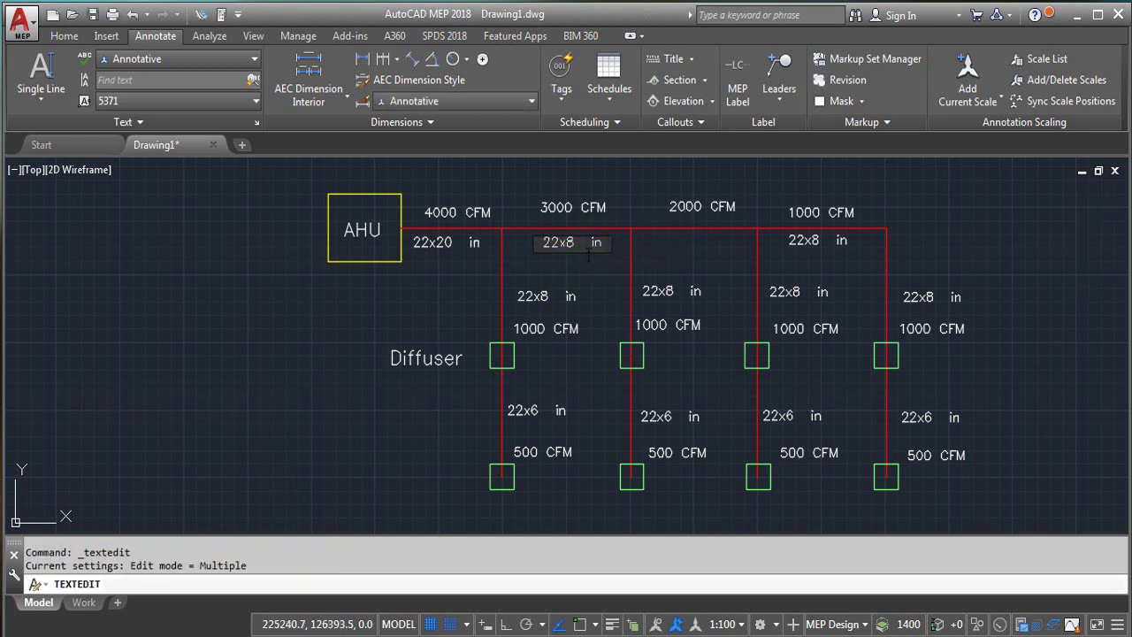
type("22x16")
left_click(590, 284)
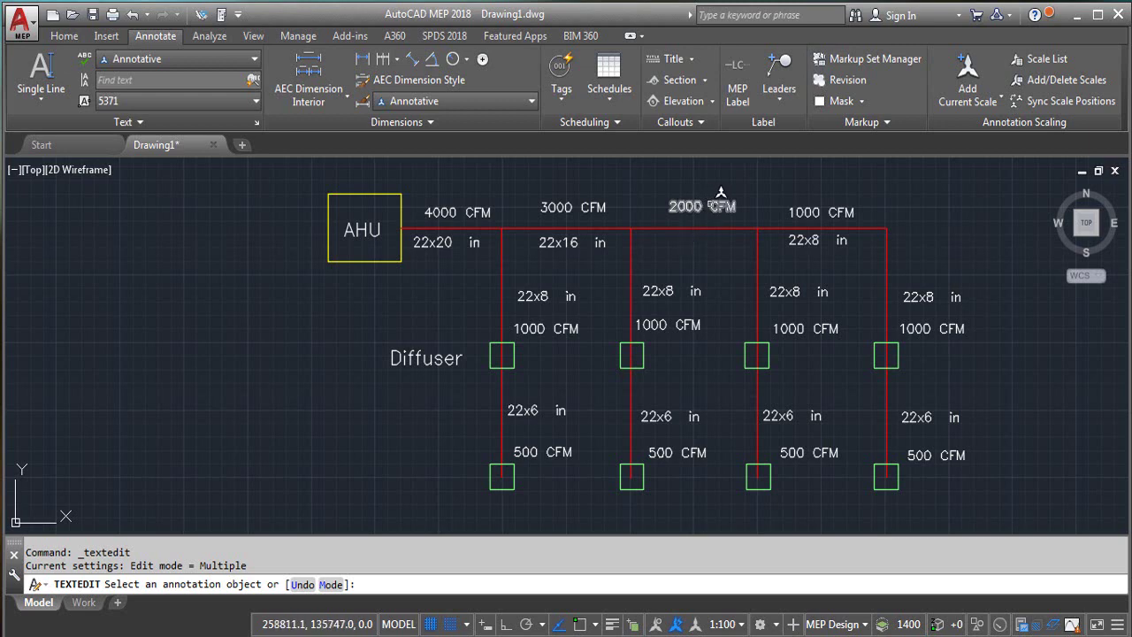
Enter a 2000 cfm flow rate in McQuay DuctSizer to get a 22 x 11 in duct at 0.134 in.WC/100 ft.
key("alt+Tab")
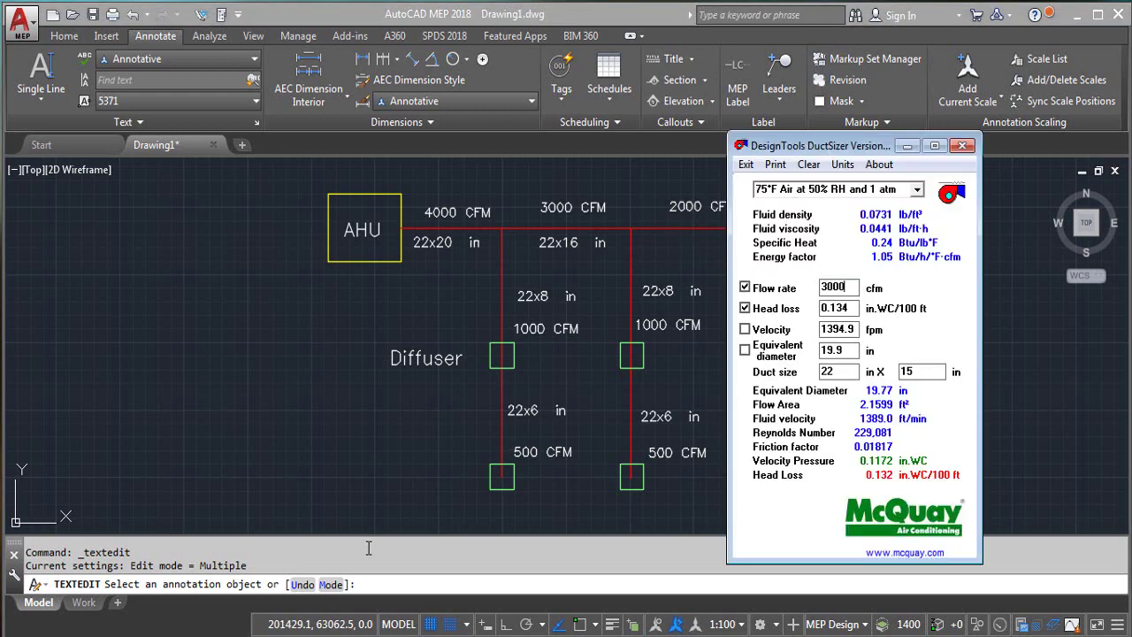
double_click(827, 288)
type("2000")
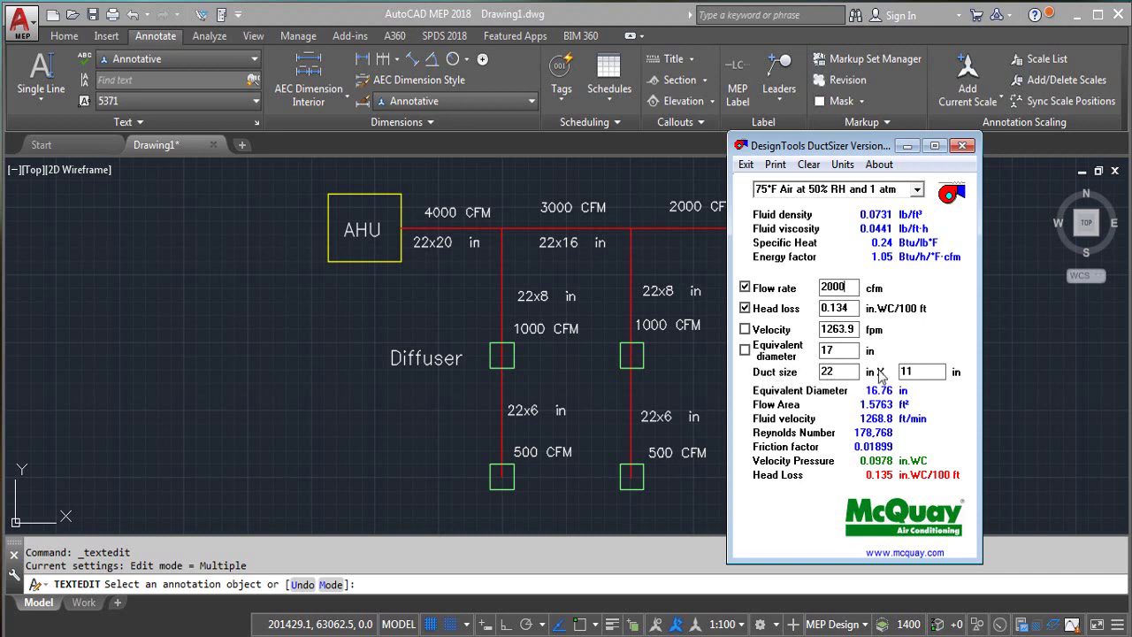
Copy the 22x16 in duct label onto the 2000 CFM main section with COPY.
left_click(720, 276)
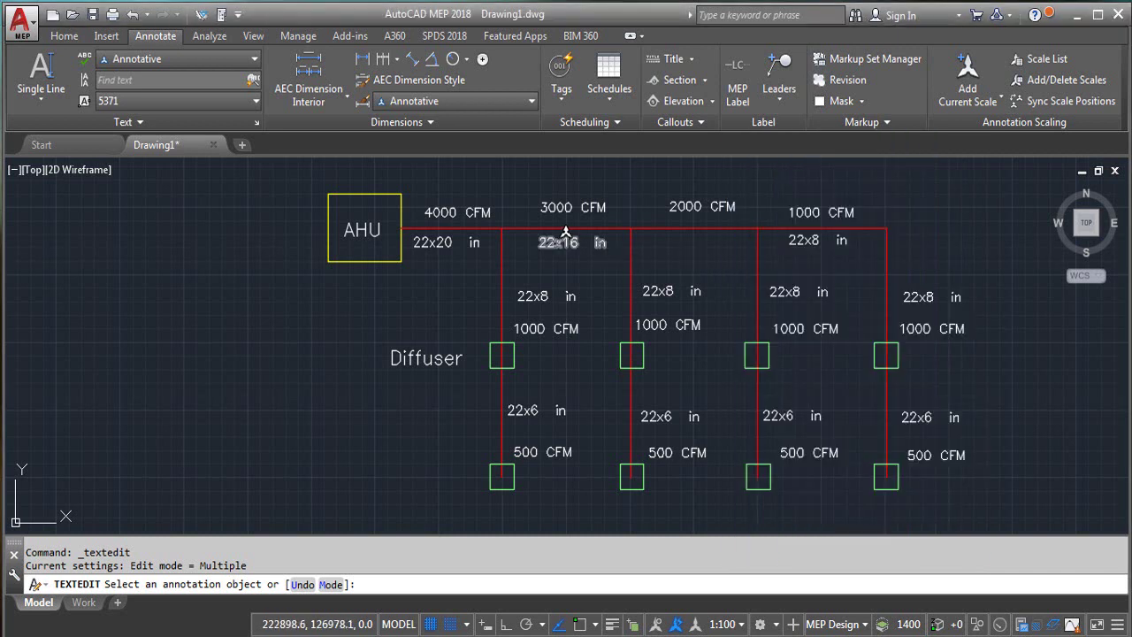
key("Escape")
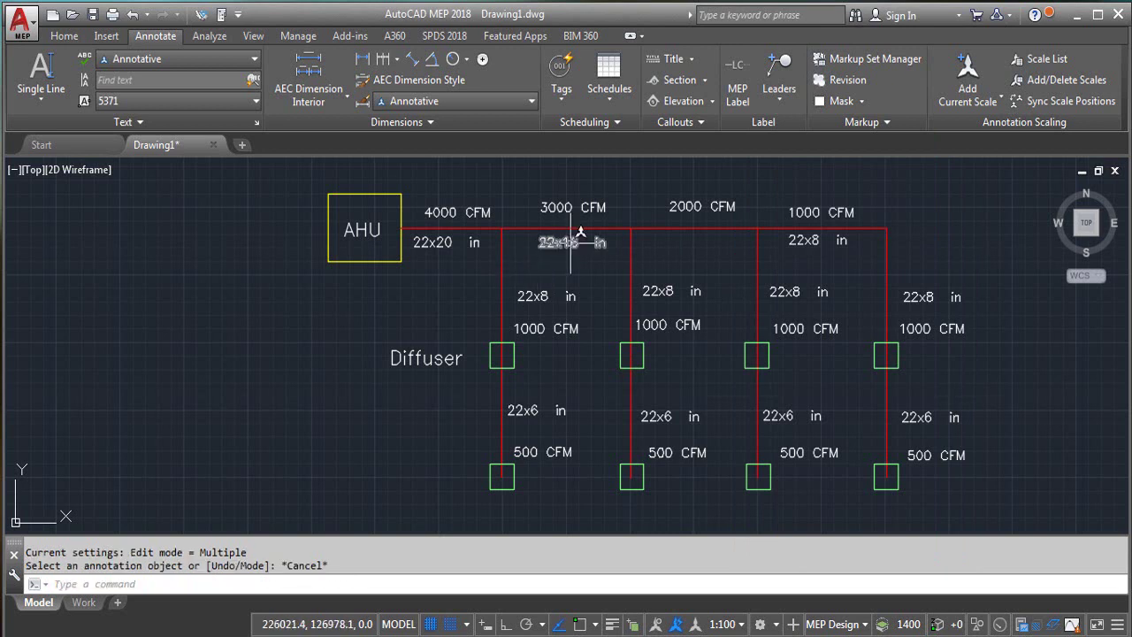
left_click(563, 246)
type("co")
key("Return")
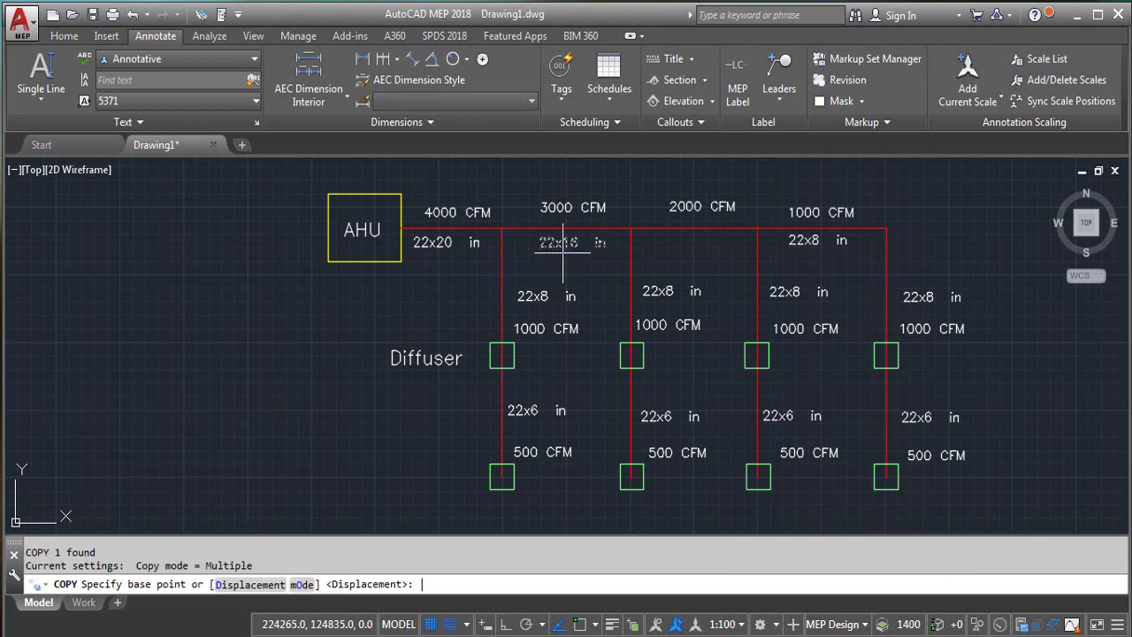
left_click(562, 249)
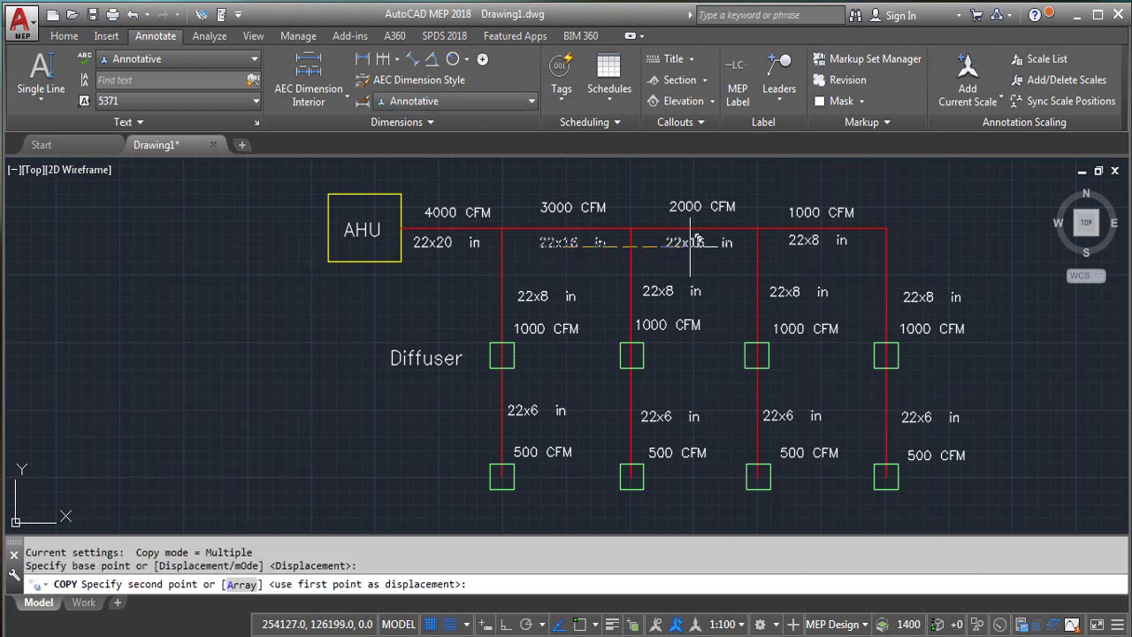
left_click(693, 240)
key("Escape")
Edit the copied label's size from 22x16 to 22x12.
double_click(658, 208)
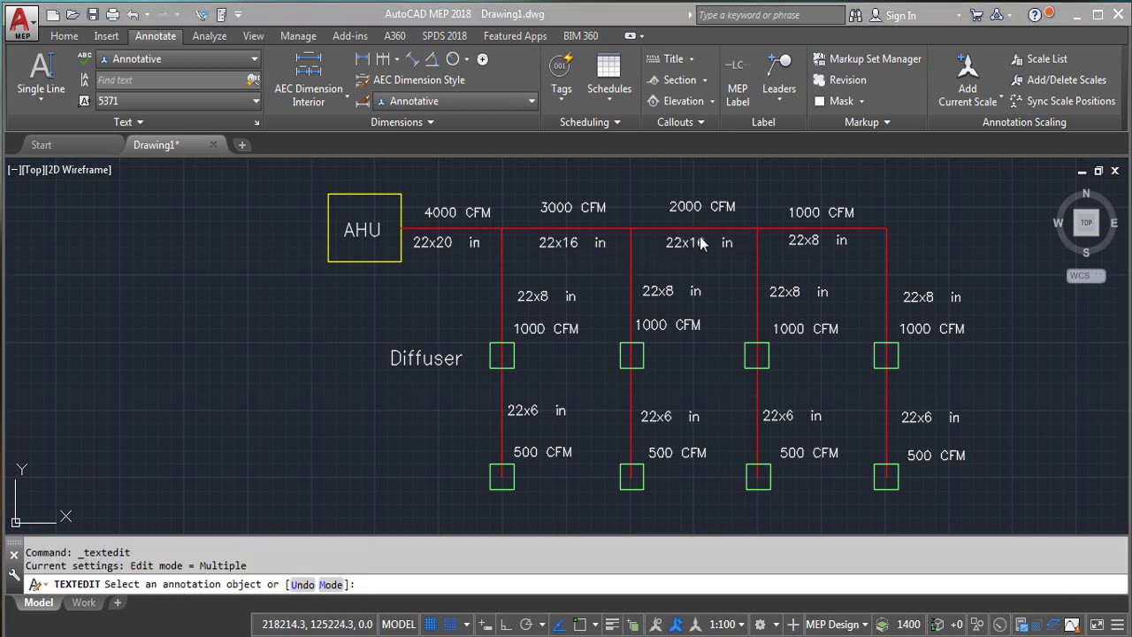
left_click(698, 245)
left_click(697, 250)
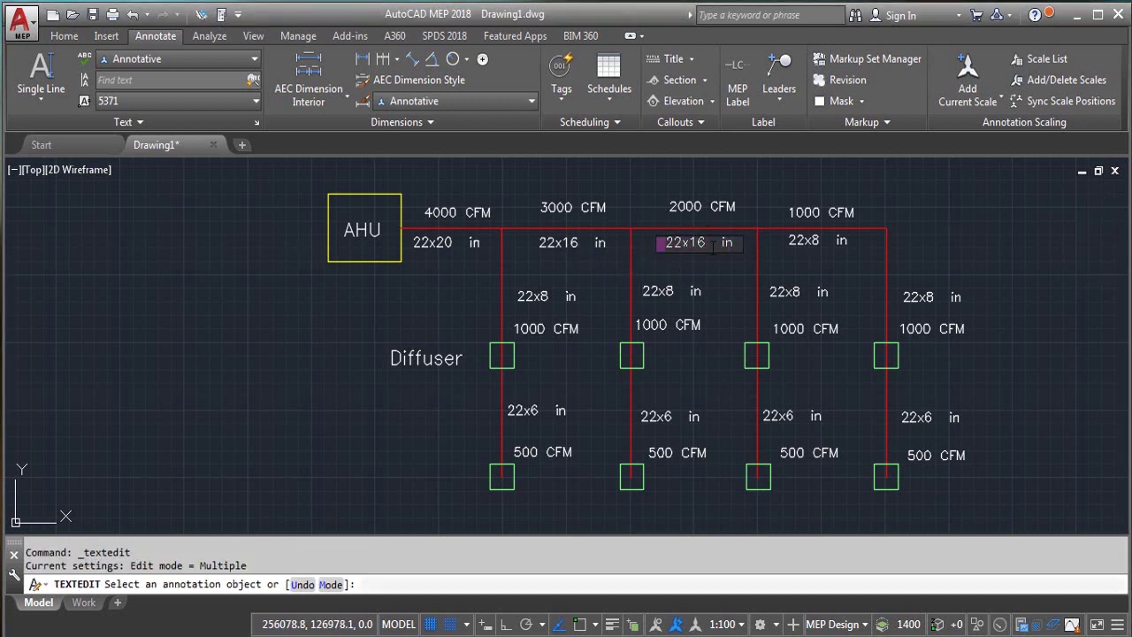
key("BackSpace")
type("2")
left_click(737, 276)
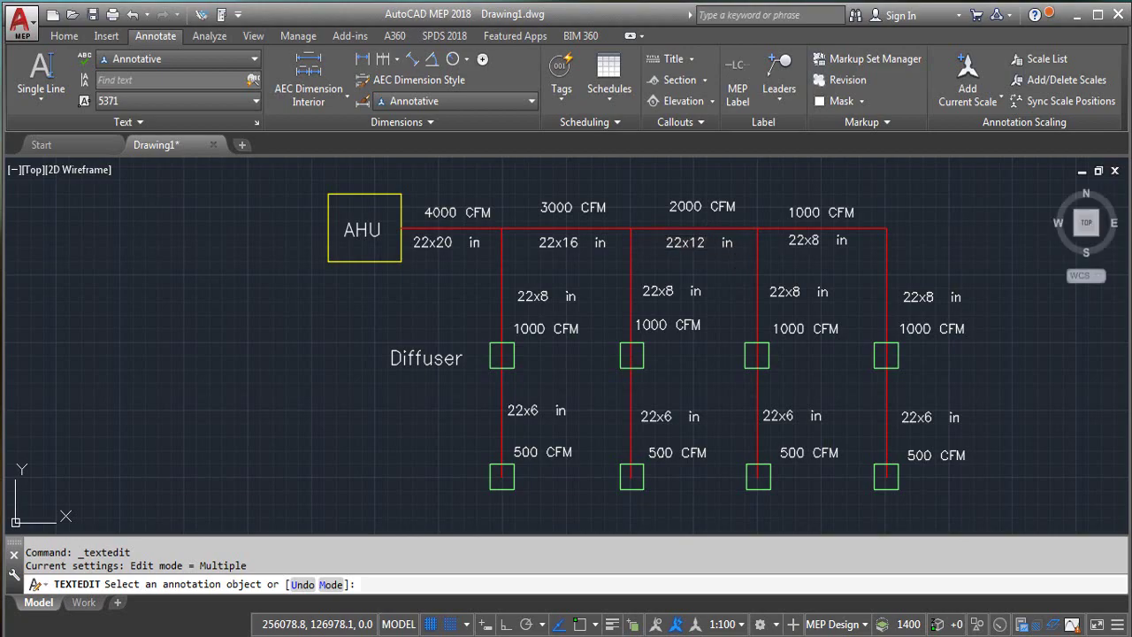